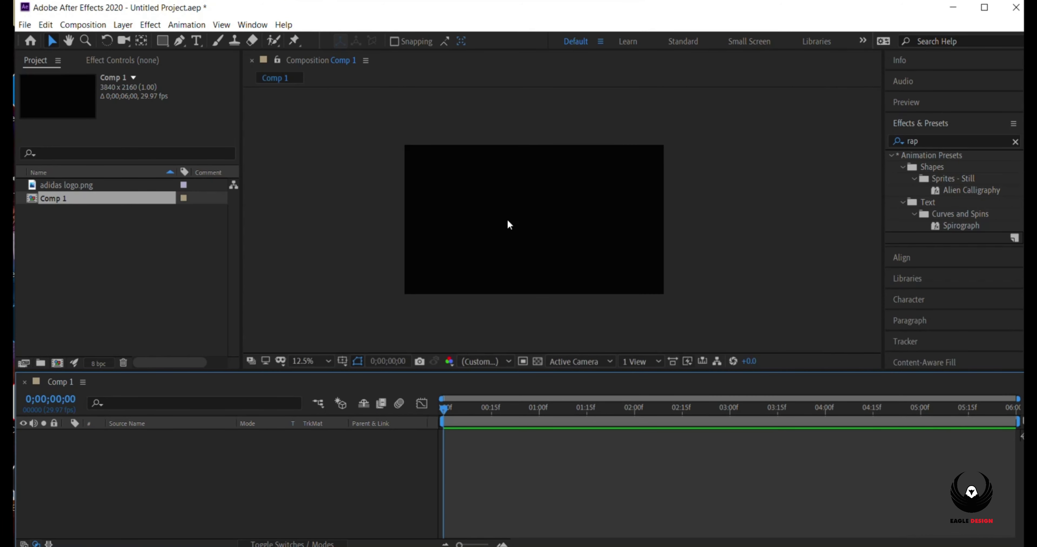
# Step: Add adidas logo.png to Comp 1, scale it to 26%, and check its alignment
pyautogui.moveTo(69, 186); pyautogui.dragTo(193, 436)
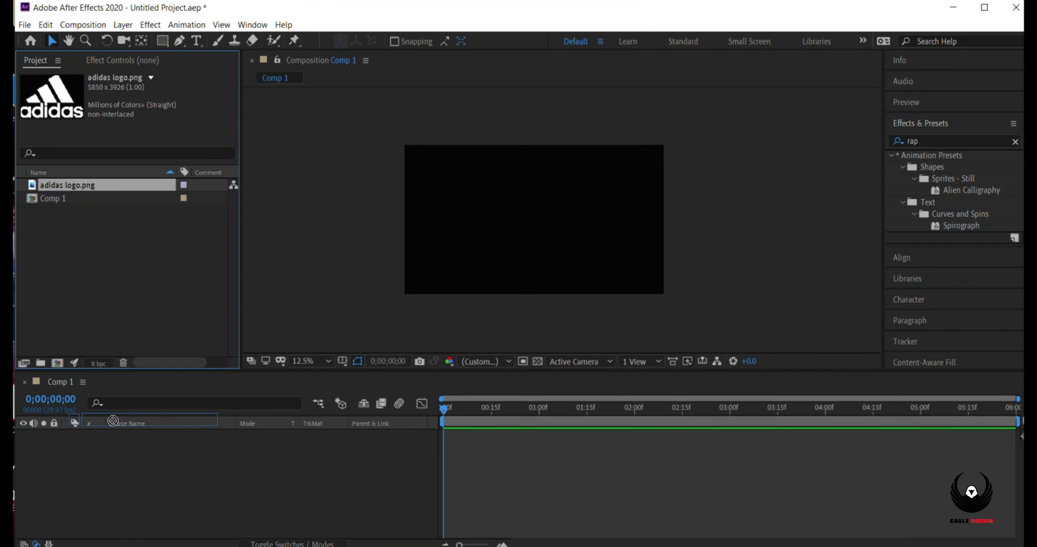
pyautogui.click(66, 435)
pyautogui.click(80, 447)
pyautogui.click(266, 482)
pyautogui.write('26')
pyautogui.press('Return')
pyautogui.click(901, 258)
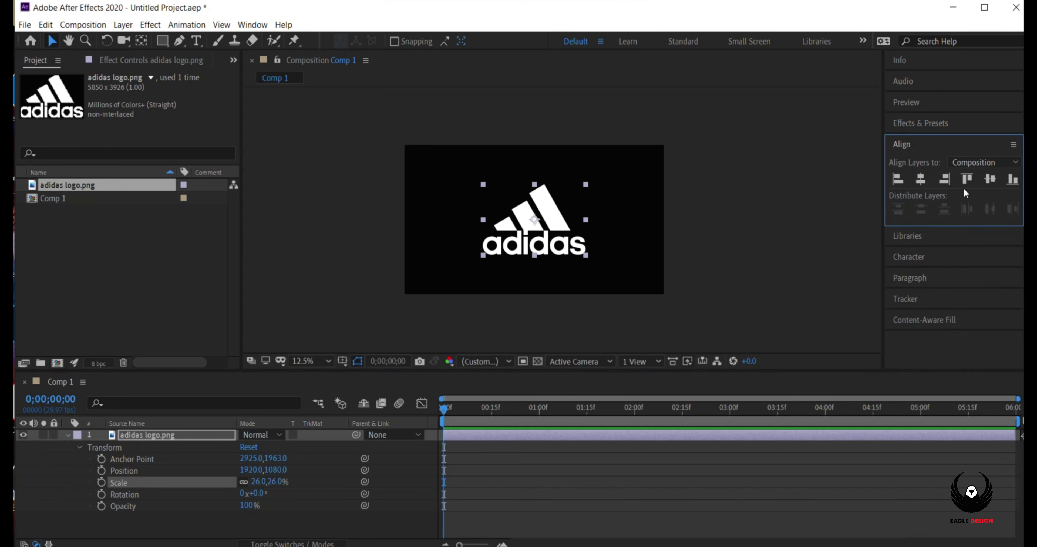
pyautogui.click(914, 122)
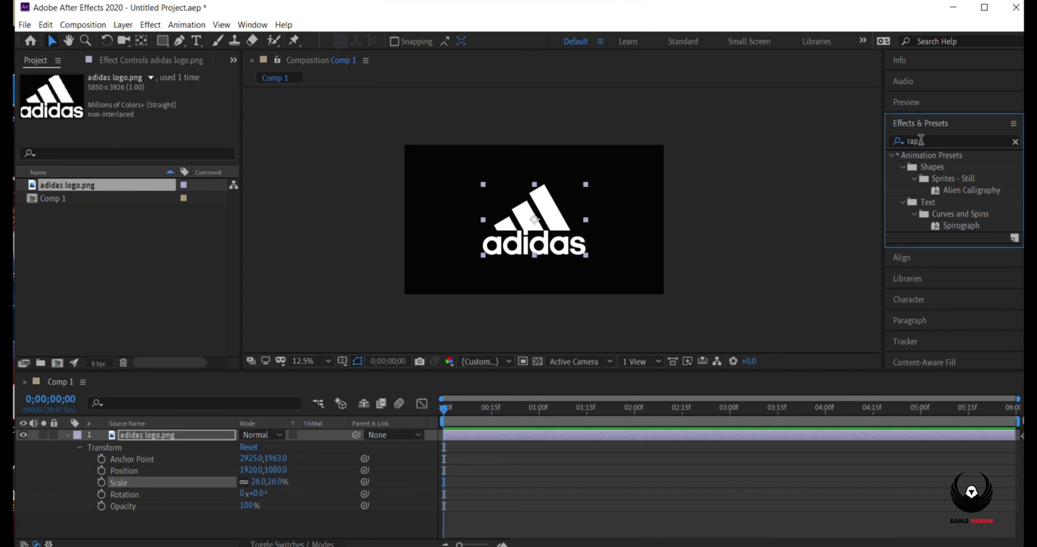
# Step: Search Effects & Presets for 'gradient'
pyautogui.click(886, 140)
pyautogui.write('gr')
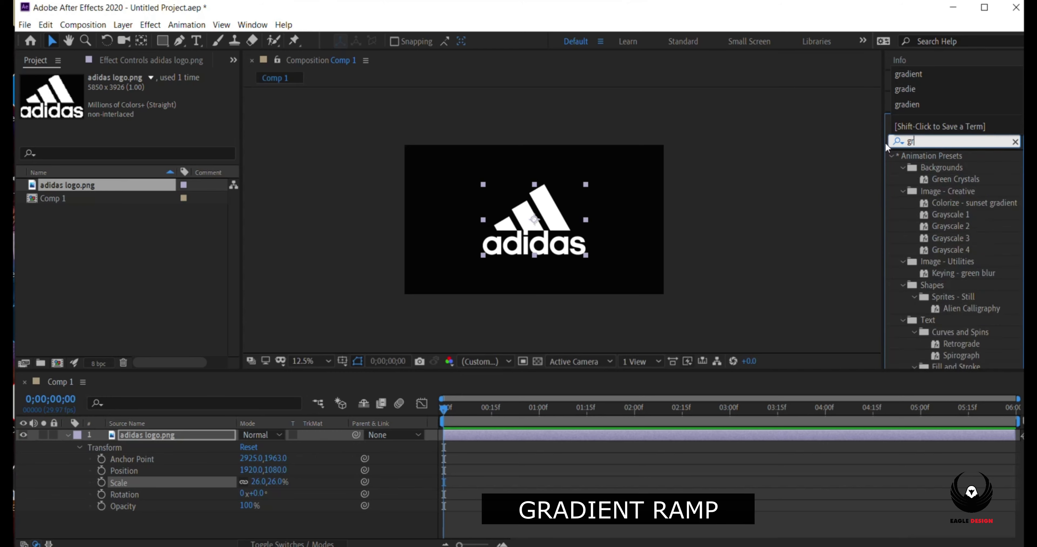
pyautogui.write('adie')
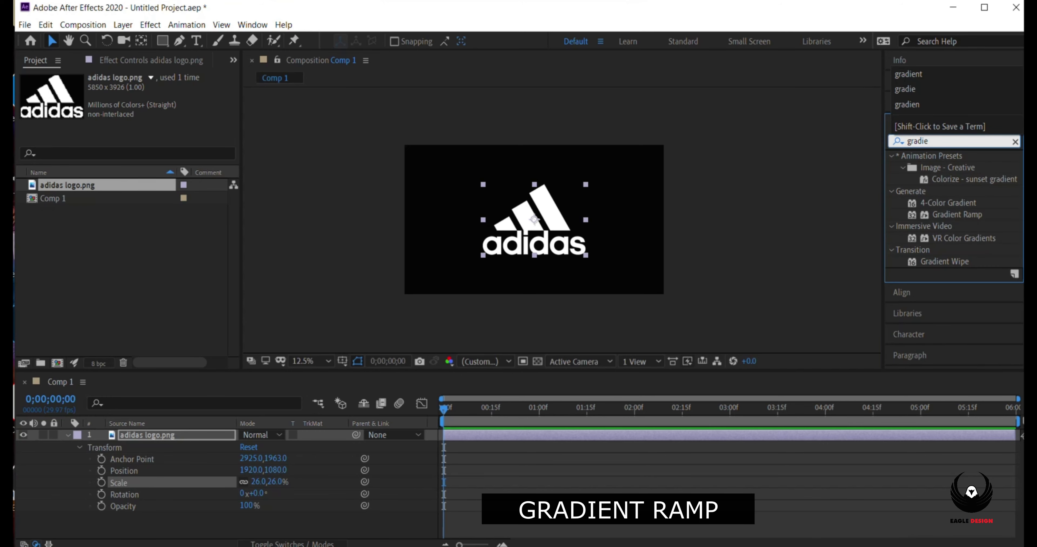
pyautogui.write('nt')
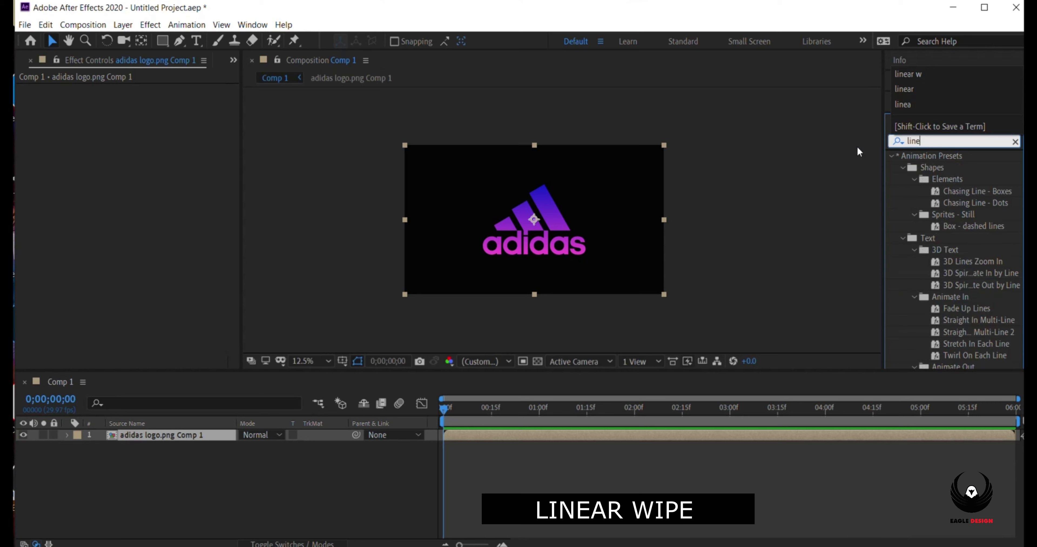
# Step: Apply Linear Wipe to the logo comp and keyframe Transition Completion at 100% at 0s
pyautogui.write('a')
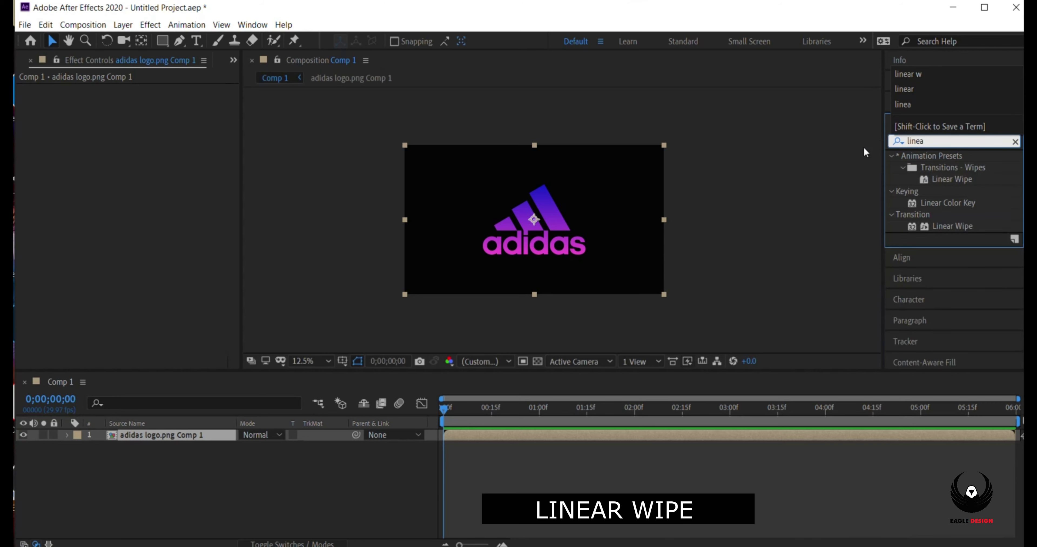
pyautogui.moveTo(956, 180); pyautogui.dragTo(197, 441)
pyautogui.click(44, 103)
# Step: Set Transition Completion to 0% at 2 seconds so the logo is fully revealed
pyautogui.moveTo(445, 409); pyautogui.dragTo(635, 411)
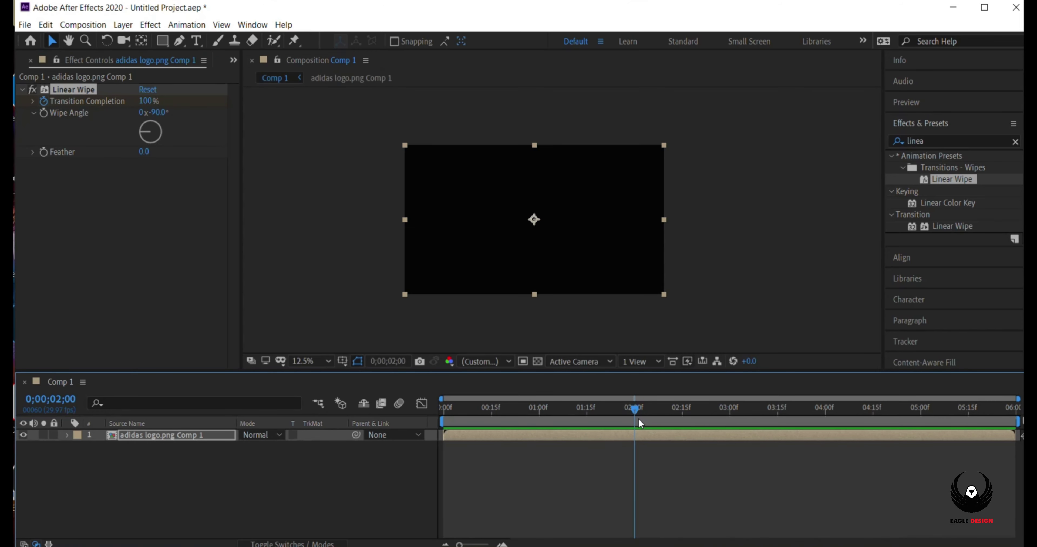
pyautogui.scroll(4, 637, 416)
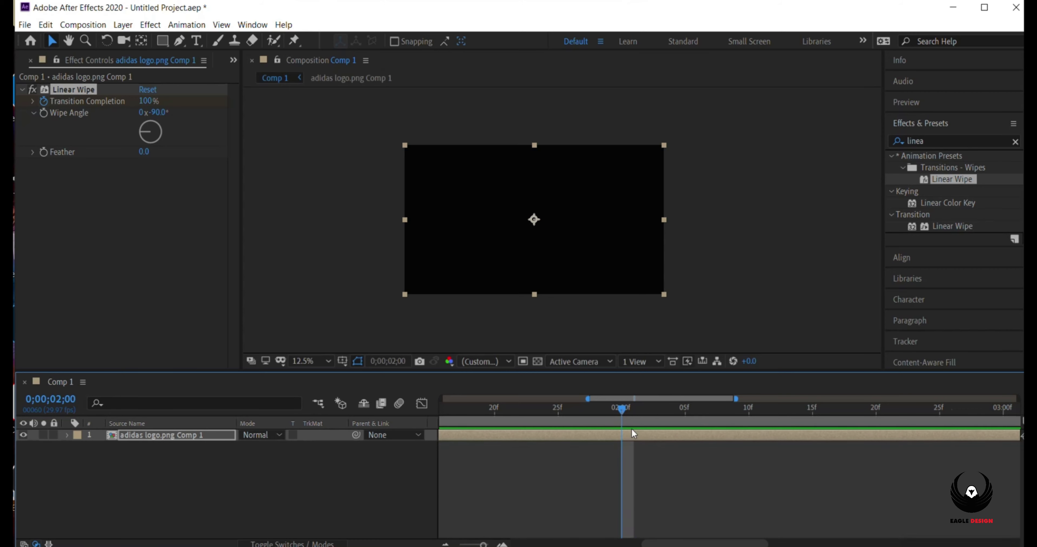
pyautogui.moveTo(147, 101); pyautogui.dragTo(16, 106)
pyautogui.click(661, 389)
pyautogui.scroll(-1, 580, 333)
pyautogui.scroll(1, 581, 336)
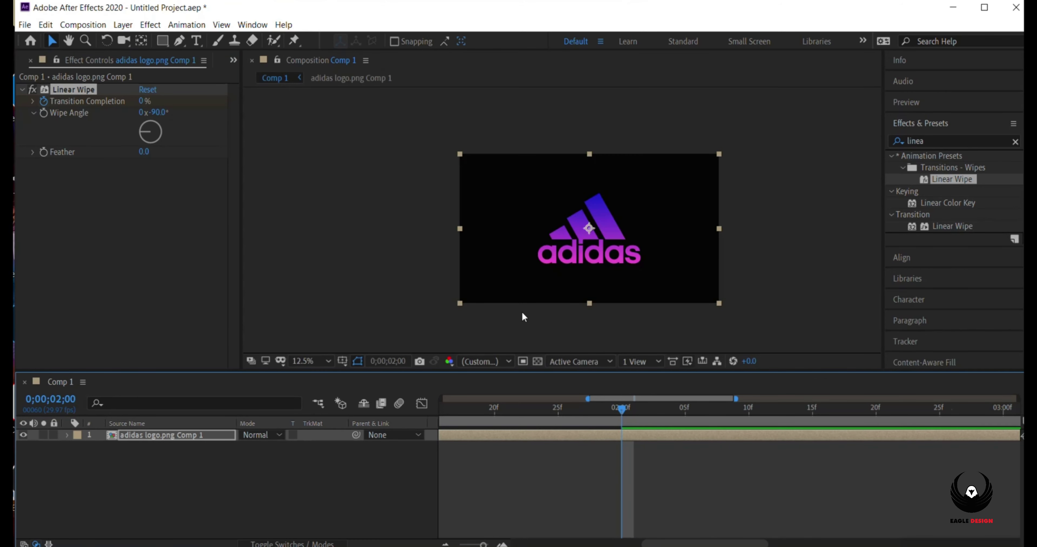
pyautogui.scroll(1, 570, 316)
pyautogui.scroll(-1, 582, 299)
pyautogui.moveTo(483, 544); pyautogui.dragTo(462, 544)
pyautogui.click(546, 408)
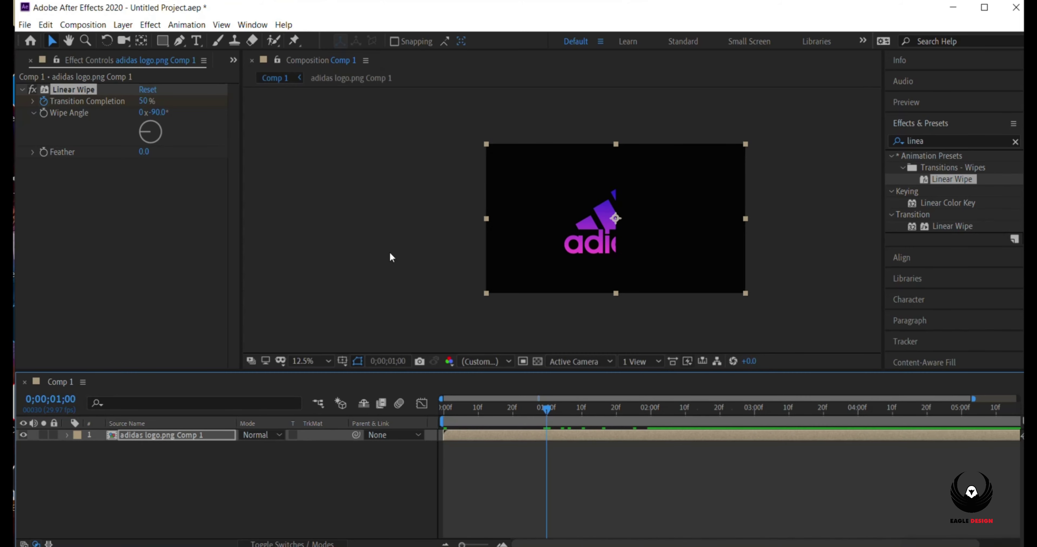
# Step: Set the Linear Wipe angle to -61° and Feather to 59
pyautogui.click(146, 128)
pyautogui.moveTo(146, 128); pyautogui.dragTo(183, 155)
pyautogui.scroll(1, 680, 246)
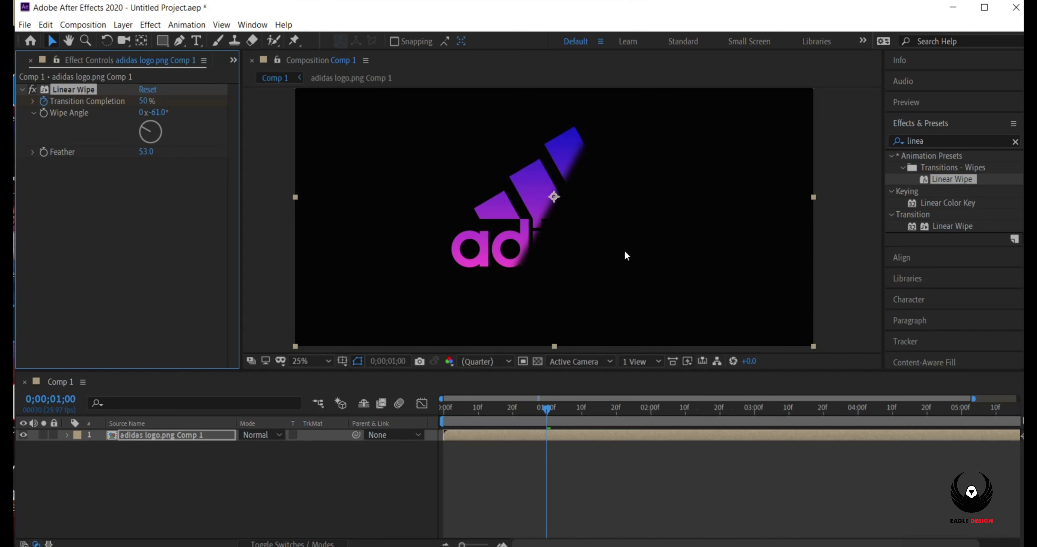
pyautogui.moveTo(146, 151)
pyautogui.mouseDown()
pyautogui.moveTo(164, 152)
pyautogui.moveTo(143, 147)
pyautogui.mouseUp()
# Step: Scrub and preview the soft diagonal wipe reveal from the start
pyautogui.click(519, 408)
pyautogui.moveTo(500, 404)
pyautogui.mouseDown()
pyautogui.moveTo(571, 409)
pyautogui.moveTo(546, 411)
pyautogui.mouseUp()
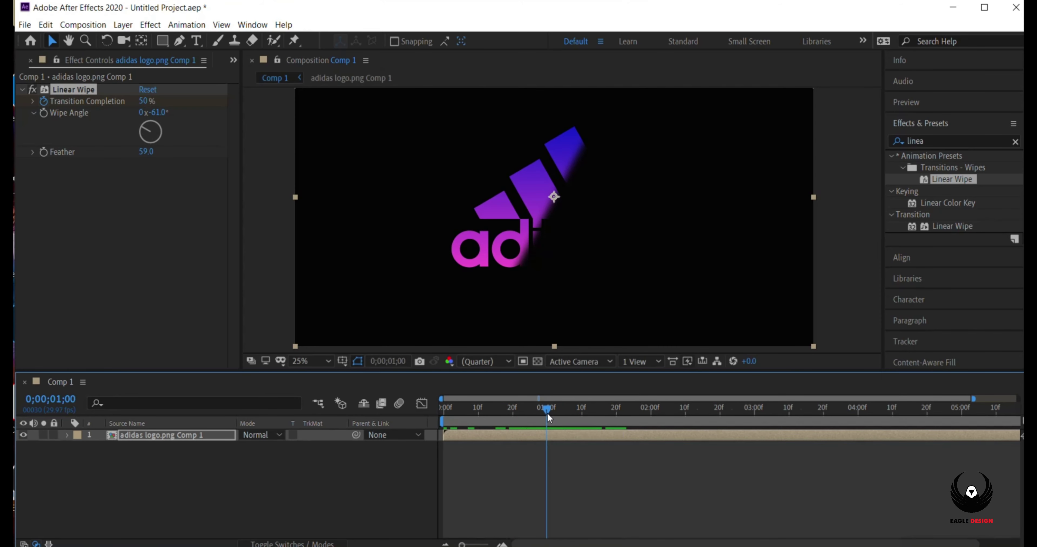
pyautogui.moveTo(546, 409); pyautogui.dragTo(425, 417)
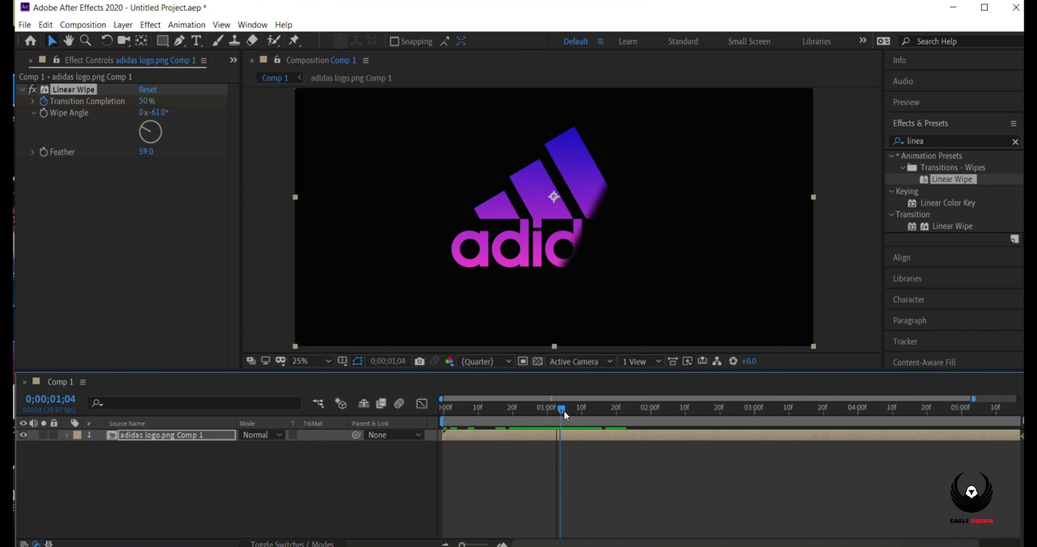
pyautogui.press('space')
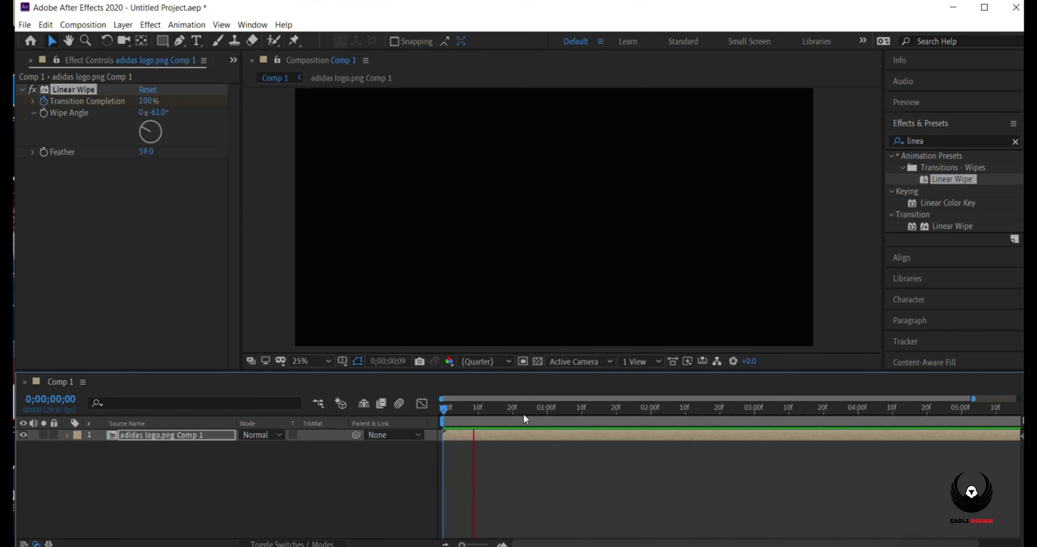
pyautogui.click(679, 428)
pyautogui.click(649, 414)
pyautogui.click(650, 407)
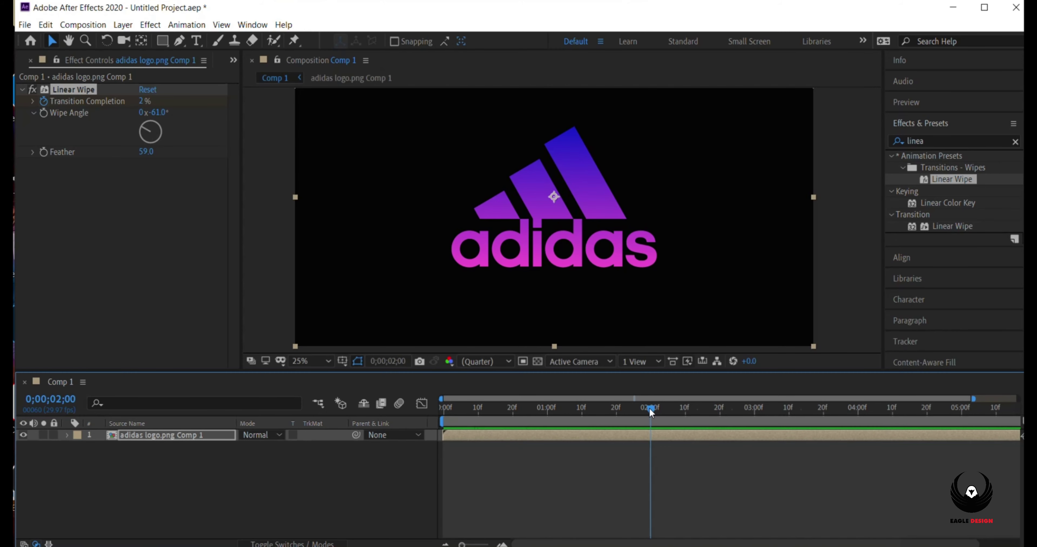
# Step: Apply Bevel Alpha to the logo layer
pyautogui.click(942, 140)
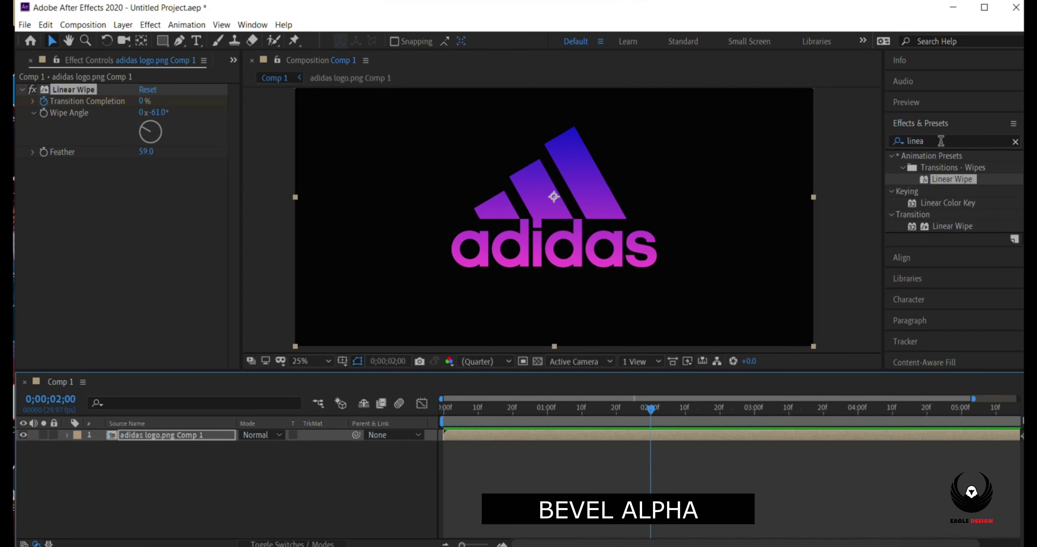
pyautogui.write('bevel')
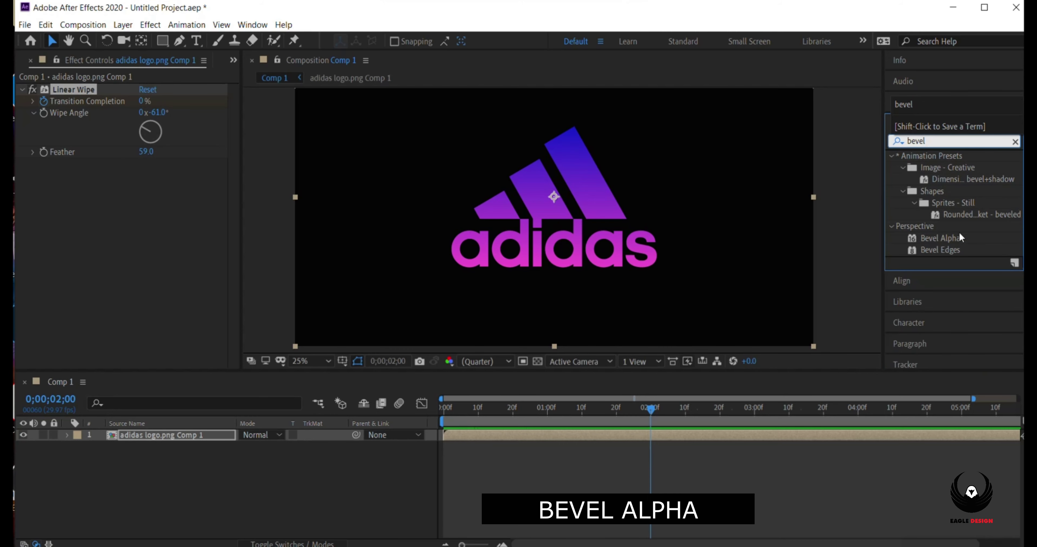
pyautogui.click(954, 212)
pyautogui.moveTo(954, 213); pyautogui.dragTo(215, 438)
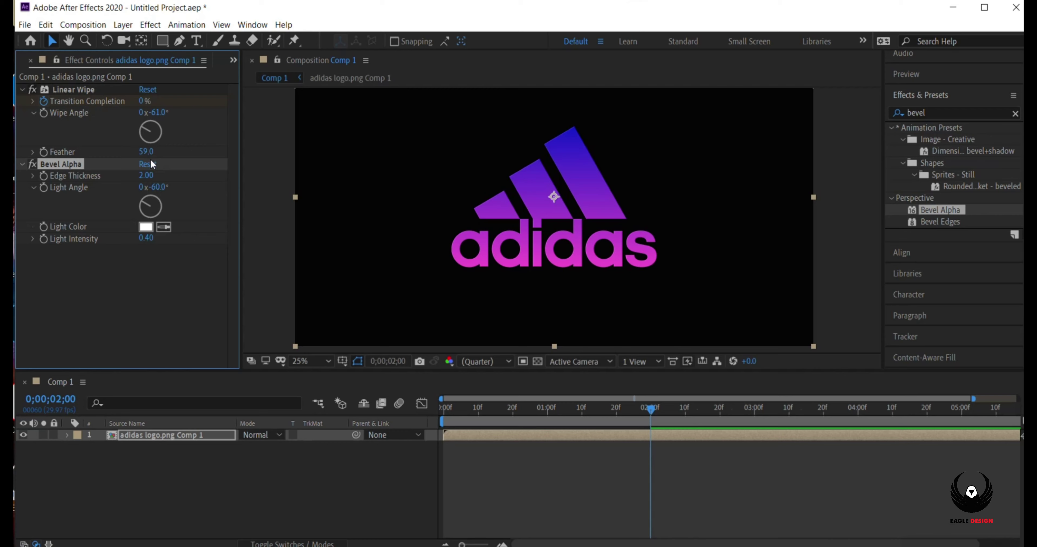
# Step: Set Linear Wipe Feather to 52 and Bevel Alpha Edge Thickness to 5.30
pyautogui.moveTo(145, 151)
pyautogui.mouseDown()
pyautogui.moveTo(131, 153)
pyautogui.moveTo(148, 157)
pyautogui.moveTo(153, 176)
pyautogui.moveTo(208, 175)
pyautogui.mouseUp()
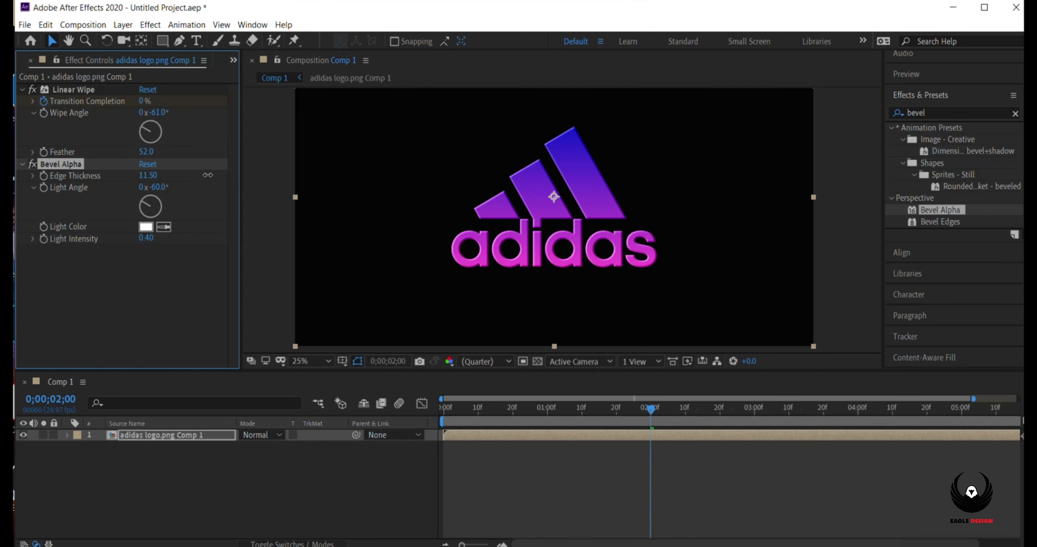
pyautogui.moveTo(209, 175)
pyautogui.mouseDown()
pyautogui.moveTo(159, 177)
pyautogui.moveTo(168, 177)
pyautogui.mouseUp()
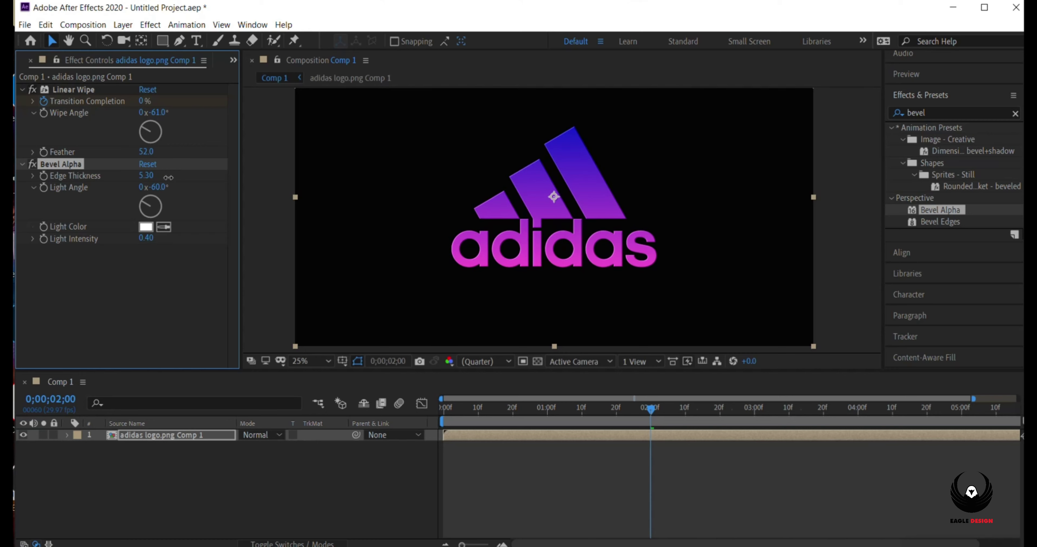
pyautogui.scroll(4, 493, 250)
pyautogui.scroll(1, 487, 250)
pyautogui.scroll(-3, 488, 258)
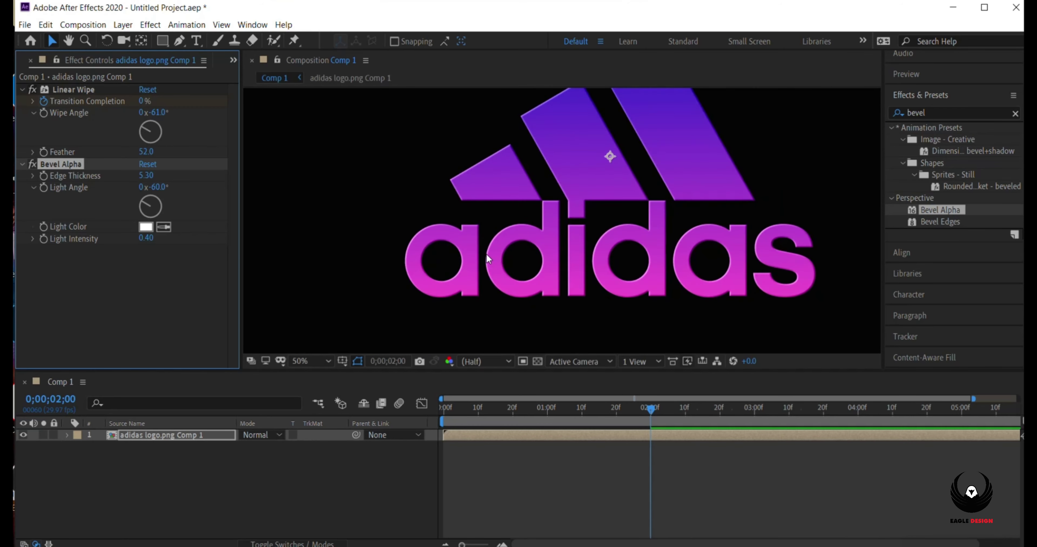
pyautogui.scroll(-2, 488, 259)
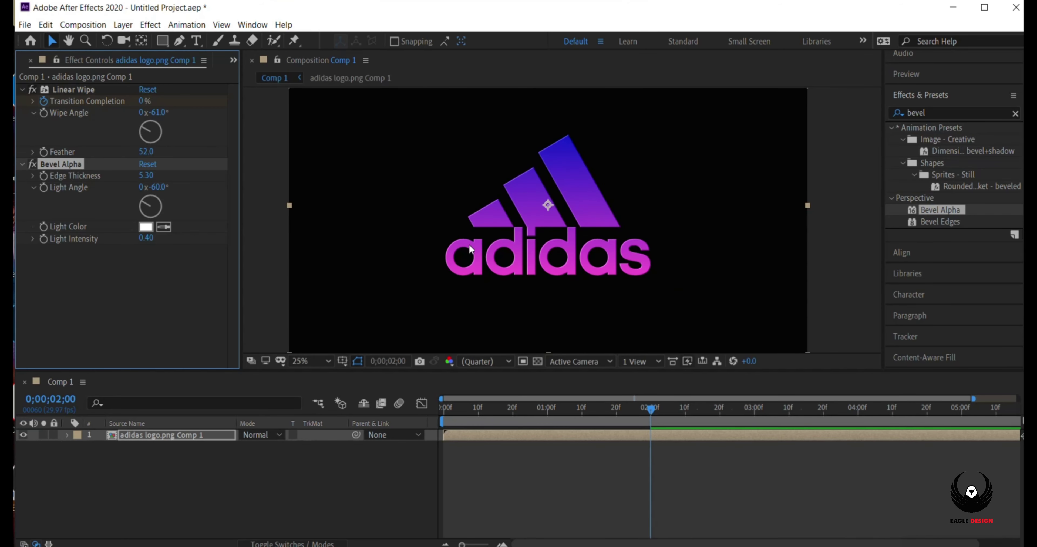
pyautogui.click(151, 439)
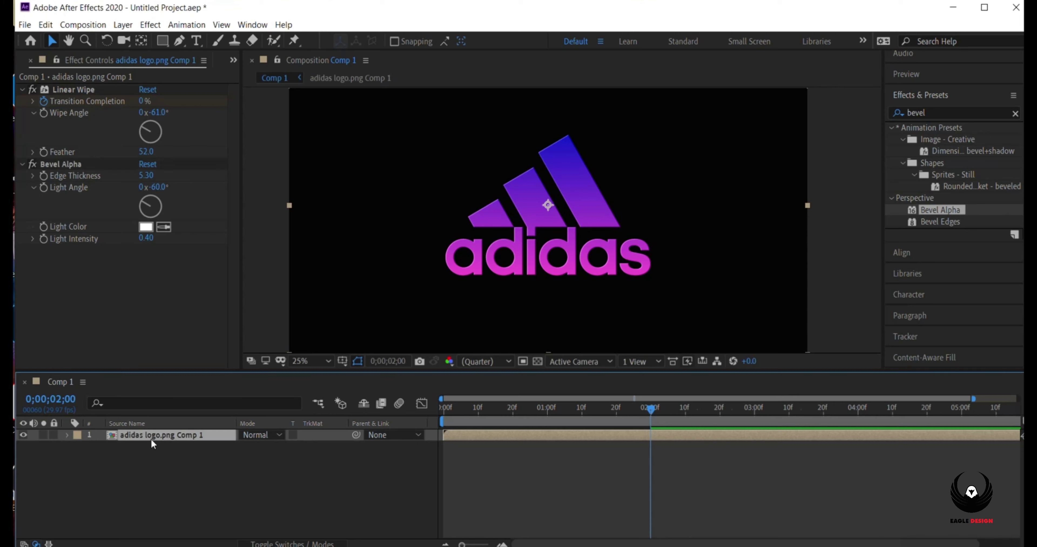
# Step: Duplicate the logo layer and apply Directional Blur to the lower copy
pyautogui.click(161, 468)
pyautogui.hotkey('ctrl', 'd')
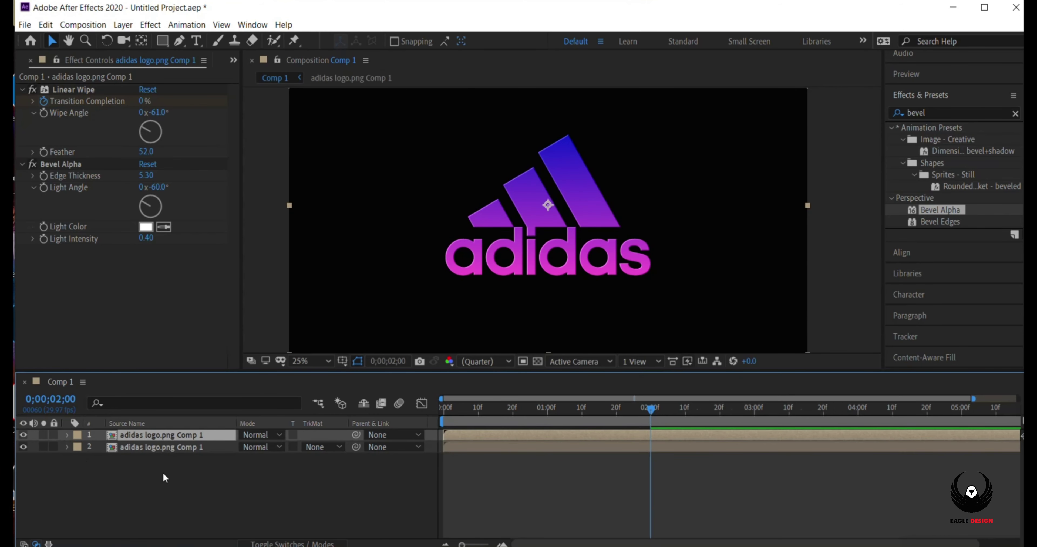
pyautogui.click(127, 449)
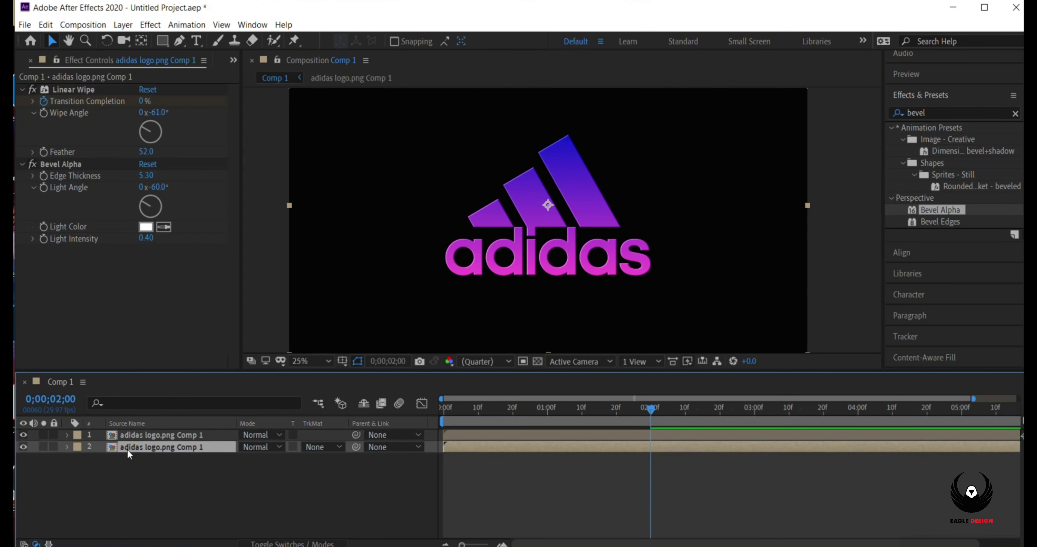
pyautogui.moveTo(927, 113); pyautogui.dragTo(889, 121)
pyautogui.write('d')
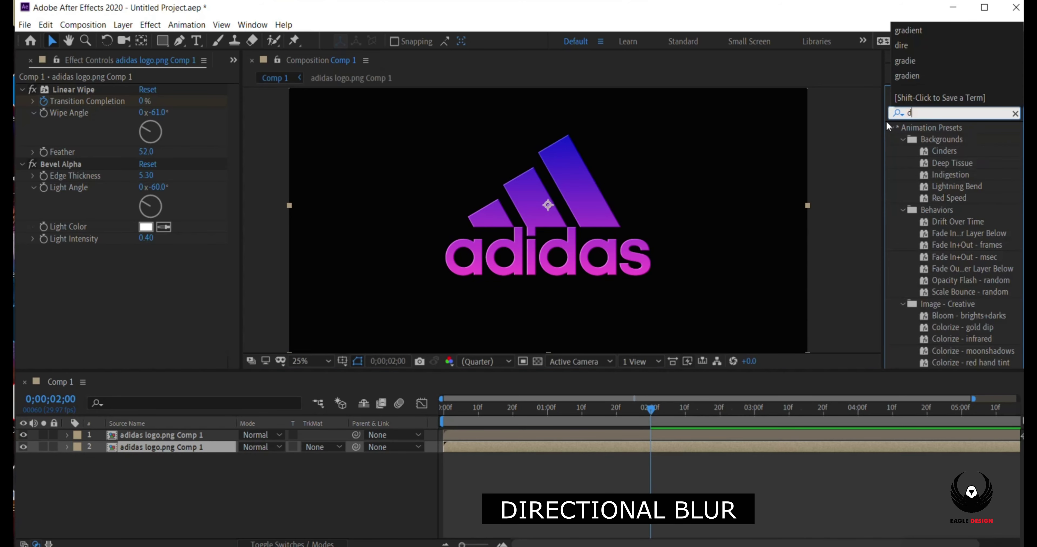
pyautogui.write('irection')
pyautogui.click(966, 169)
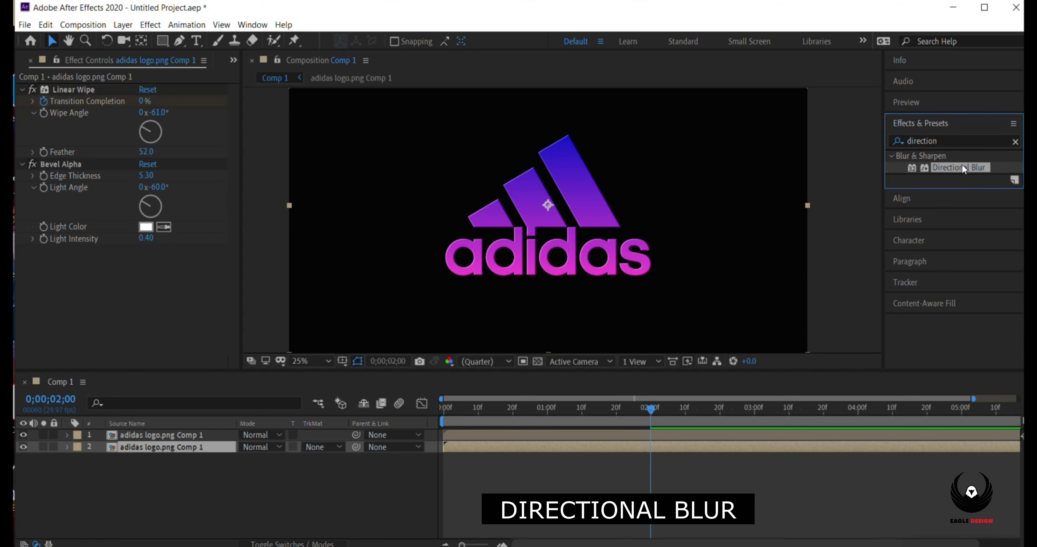
pyautogui.moveTo(966, 168)
pyautogui.mouseDown()
pyautogui.moveTo(190, 452)
pyautogui.moveTo(186, 444)
pyautogui.mouseUp()
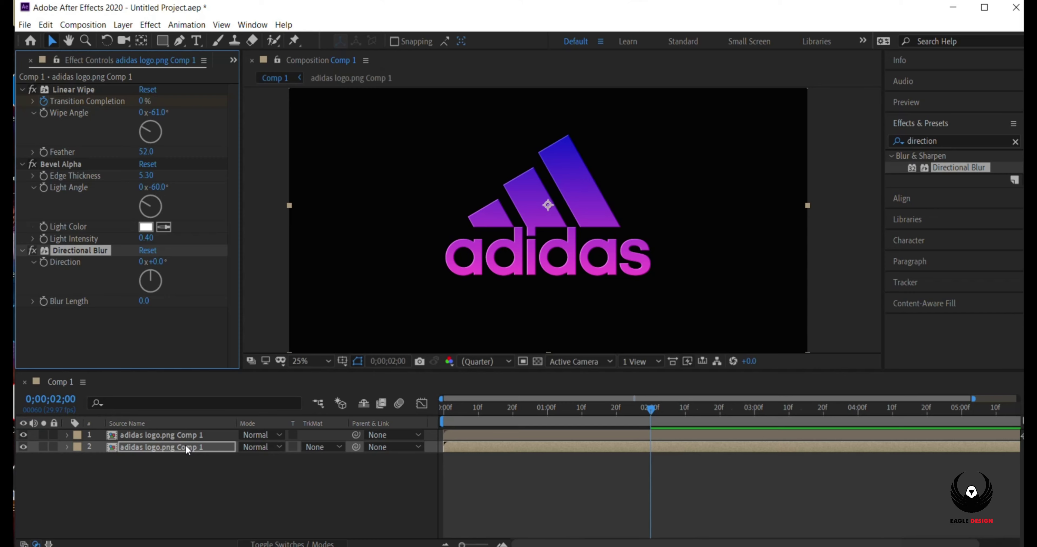
# Step: Keyframe Directional Blur Length at 100 at 0;00;01;01
pyautogui.click(649, 448)
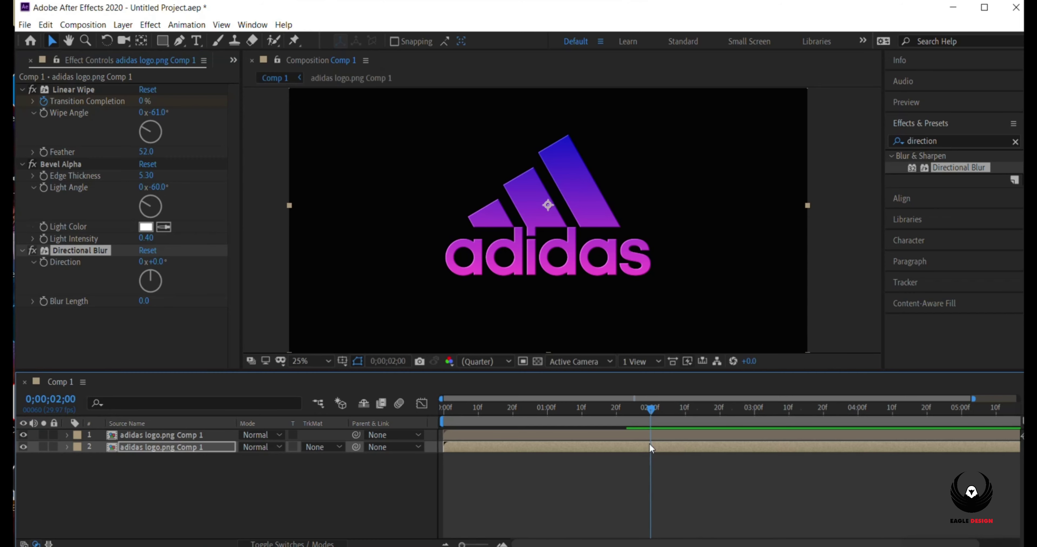
pyautogui.moveTo(651, 411); pyautogui.dragTo(556, 415)
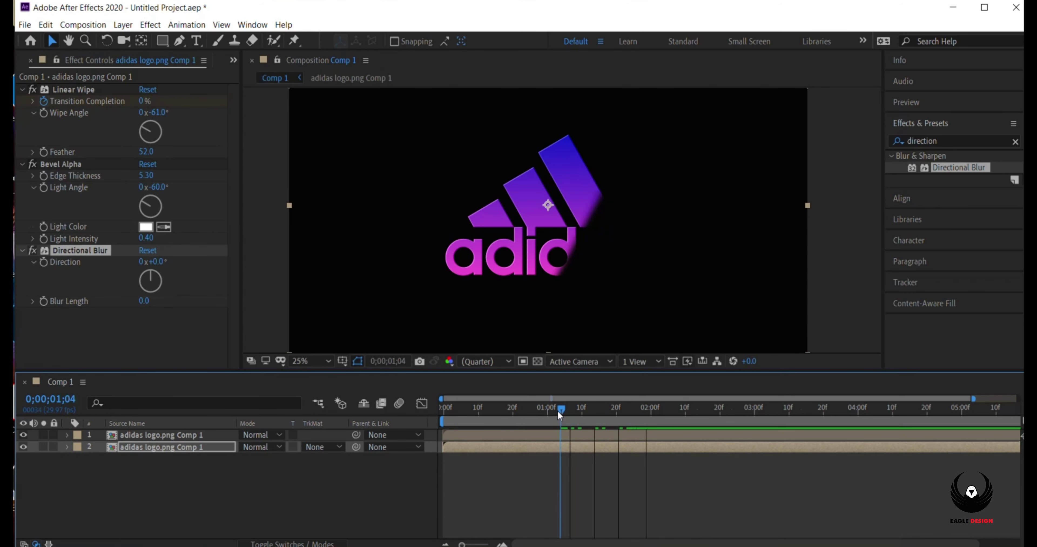
pyautogui.moveTo(555, 411); pyautogui.dragTo(560, 413)
pyautogui.moveTo(554, 412); pyautogui.dragTo(552, 412)
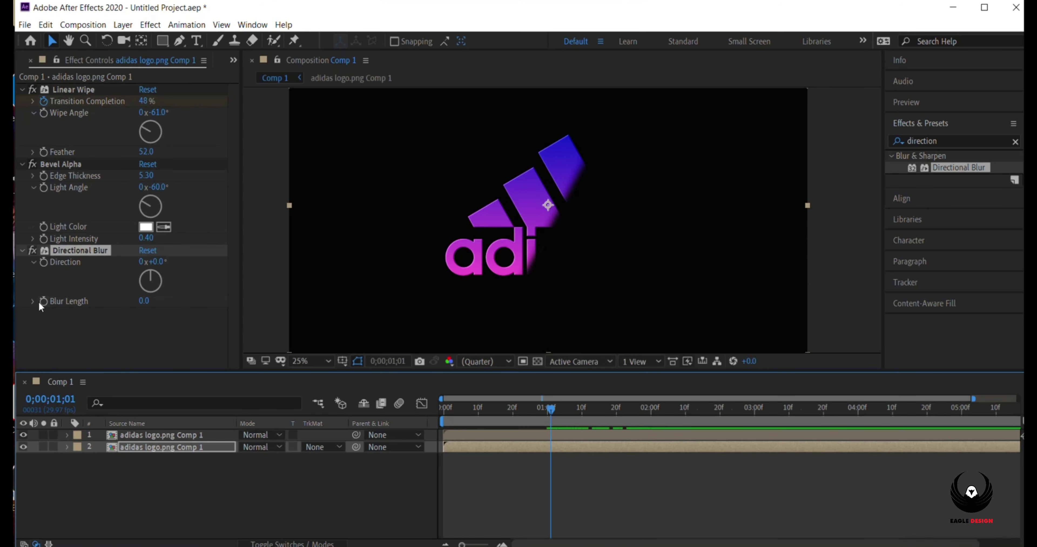
pyautogui.click(143, 301)
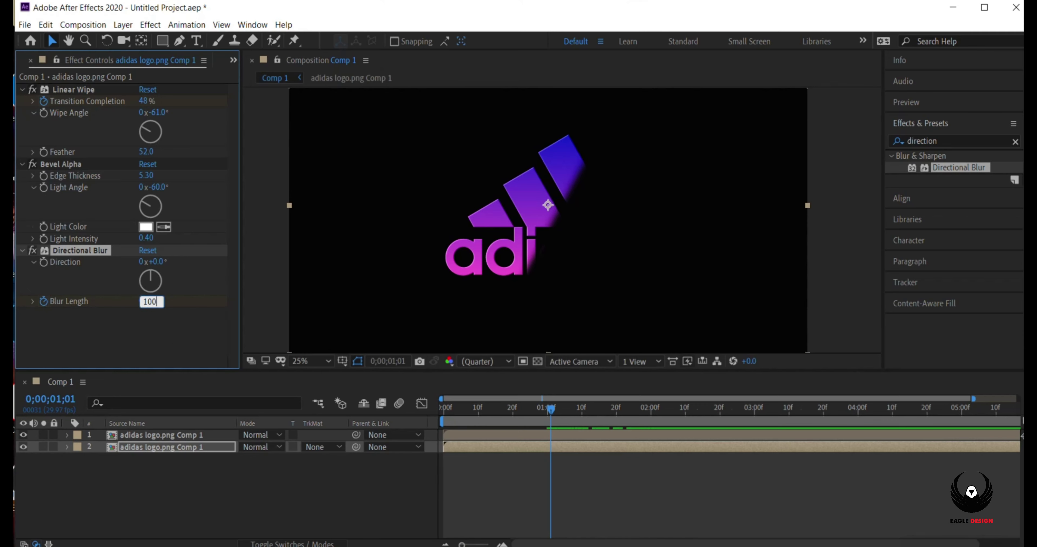
pyautogui.press('Return')
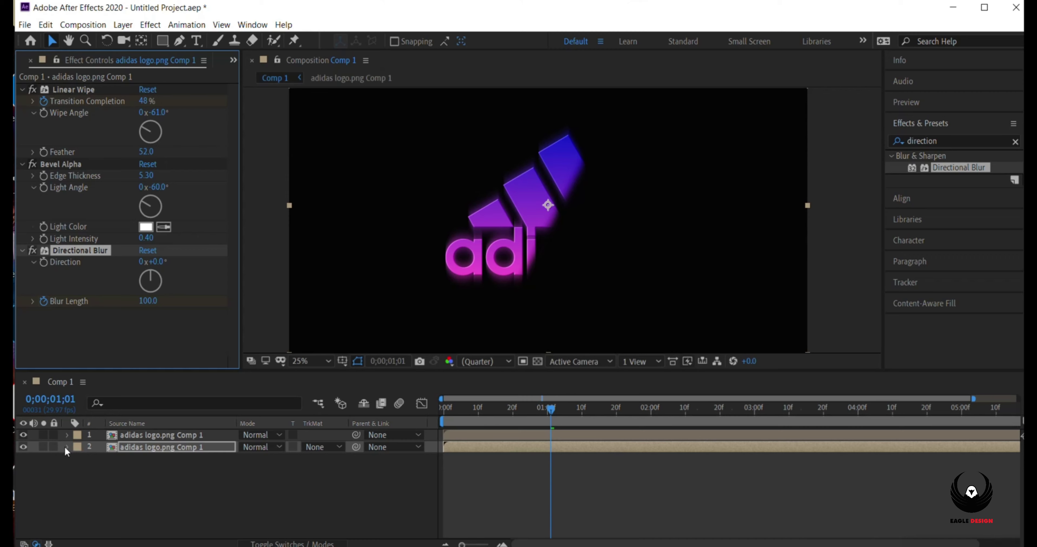
pyautogui.click(66, 447)
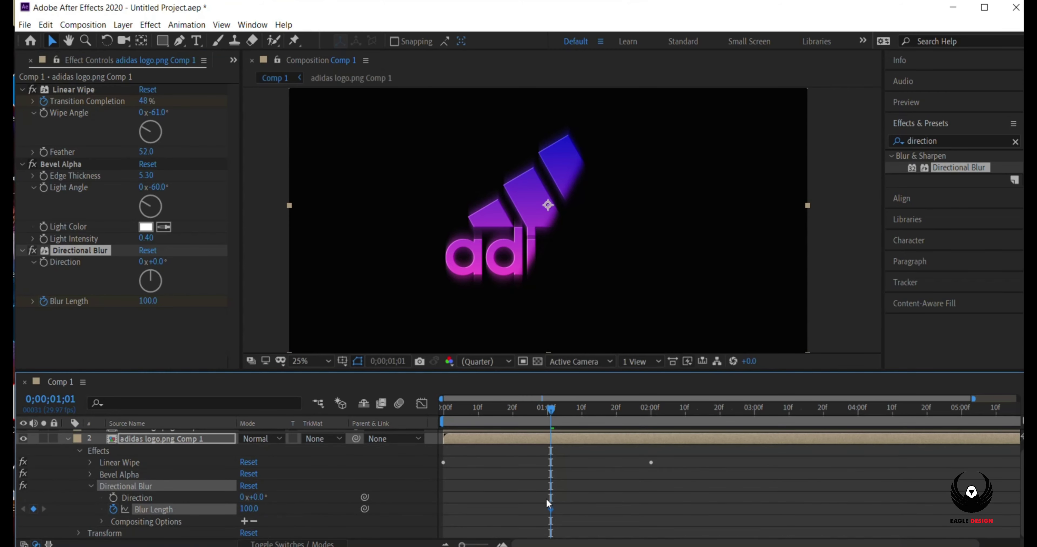
# Step: Set Blur Length to 250 at 0;00;00;17
pyautogui.moveTo(546, 408); pyautogui.dragTo(501, 408)
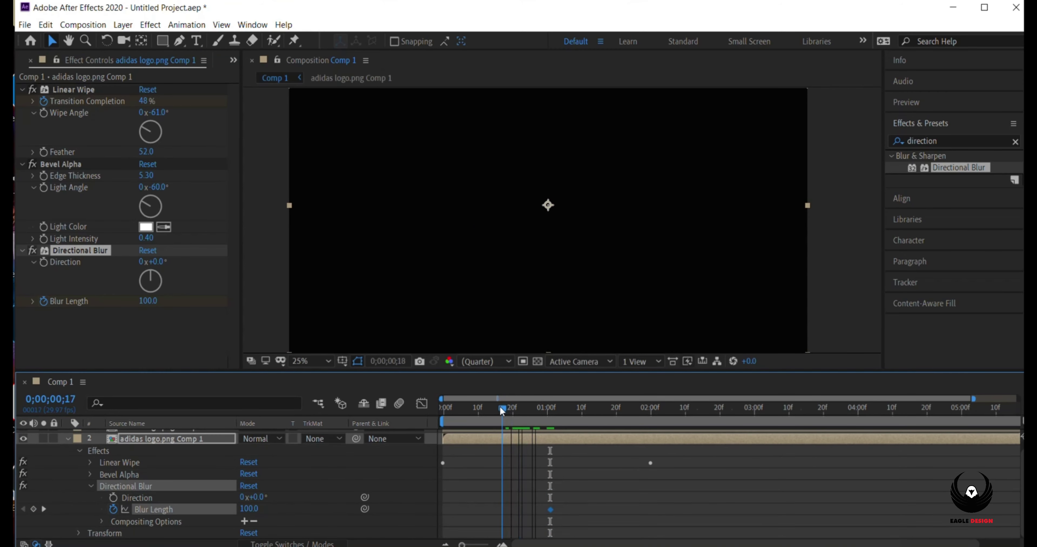
pyautogui.click(550, 509)
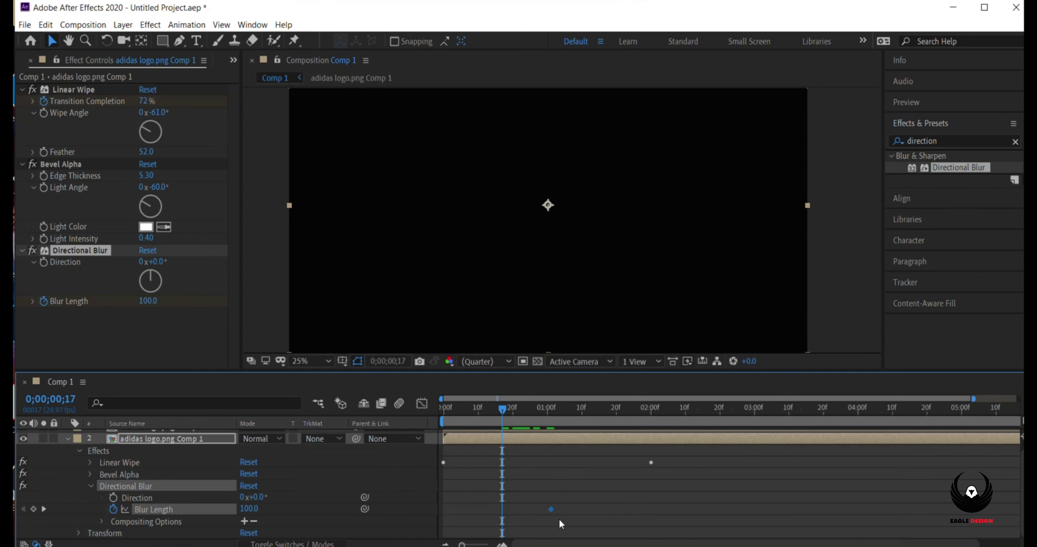
pyautogui.click(148, 301)
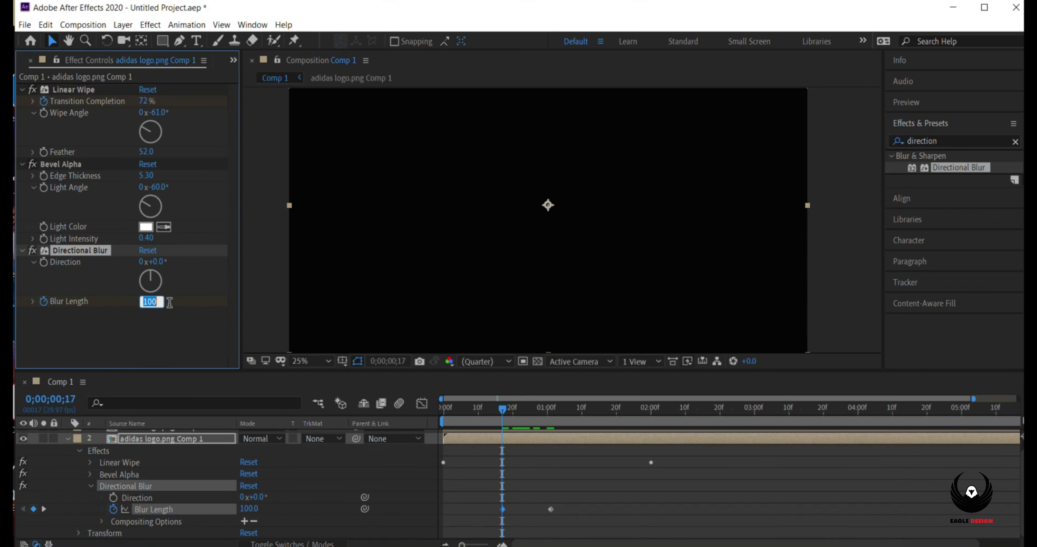
pyautogui.write('250')
pyautogui.press('Return')
# Step: Retime the Blur Length keyframes, placing one at 0;00;01;00, and preview the reveal
pyautogui.moveTo(511, 402)
pyautogui.mouseDown()
pyautogui.moveTo(540, 415)
pyautogui.moveTo(535, 432)
pyautogui.moveTo(600, 441)
pyautogui.mouseUp()
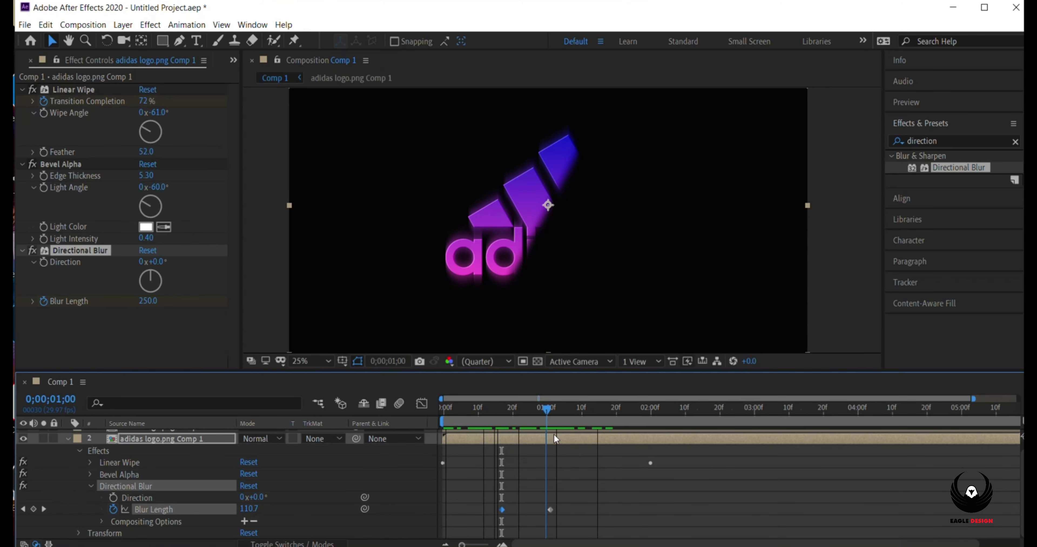
pyautogui.moveTo(501, 509); pyautogui.dragTo(513, 509)
pyautogui.moveTo(585, 409); pyautogui.dragTo(572, 432)
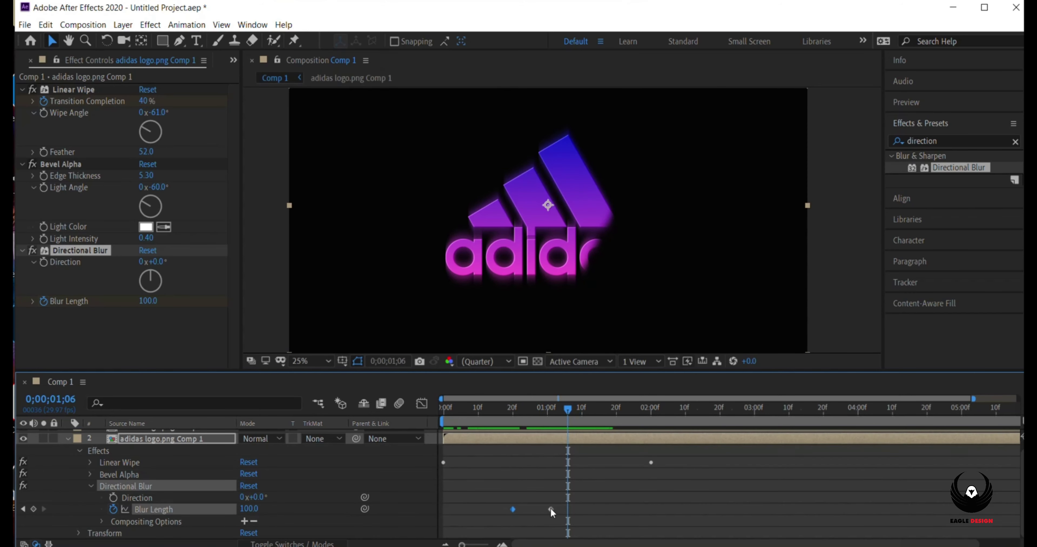
pyautogui.moveTo(550, 509); pyautogui.dragTo(583, 509)
pyautogui.moveTo(566, 411)
pyautogui.mouseDown()
pyautogui.moveTo(582, 411)
pyautogui.moveTo(584, 431)
pyautogui.moveTo(547, 426)
pyautogui.mouseUp()
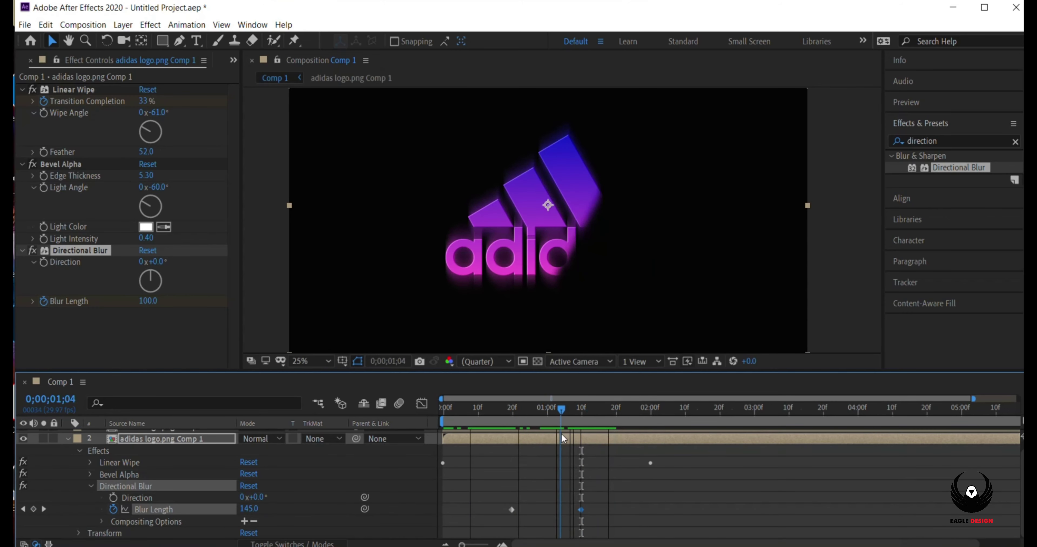
pyautogui.moveTo(580, 510); pyautogui.dragTo(546, 510)
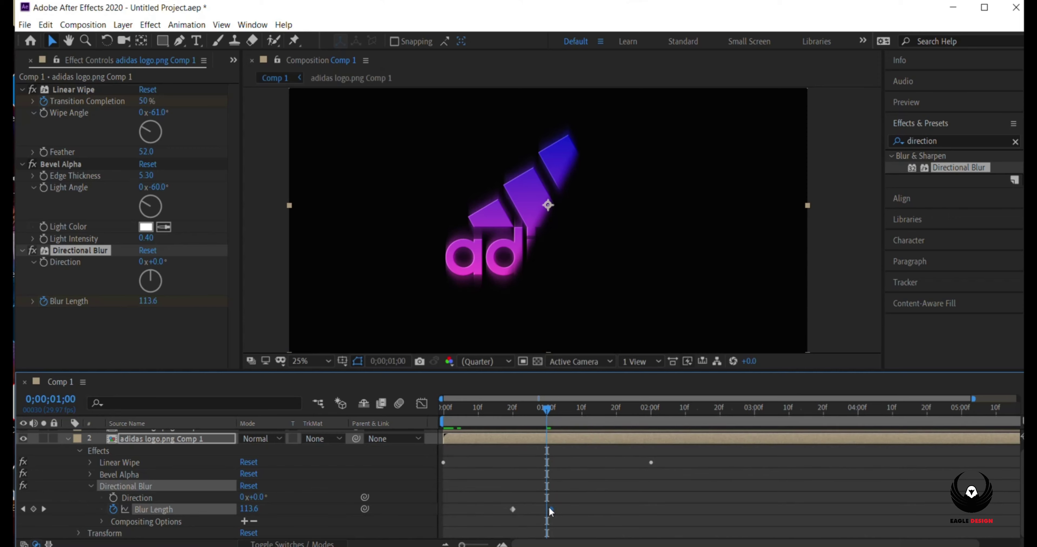
pyautogui.moveTo(545, 398); pyautogui.dragTo(443, 399)
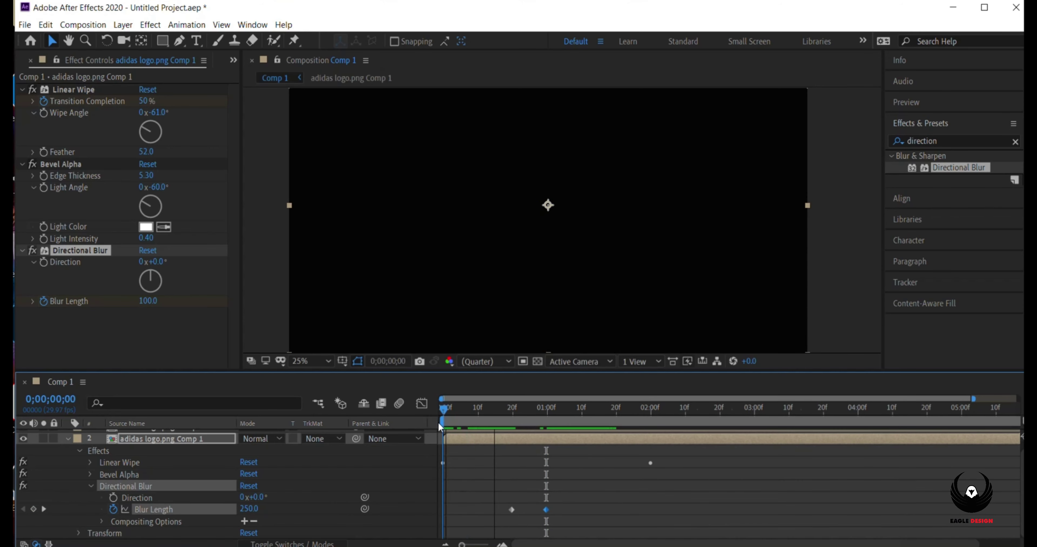
pyautogui.press('space')
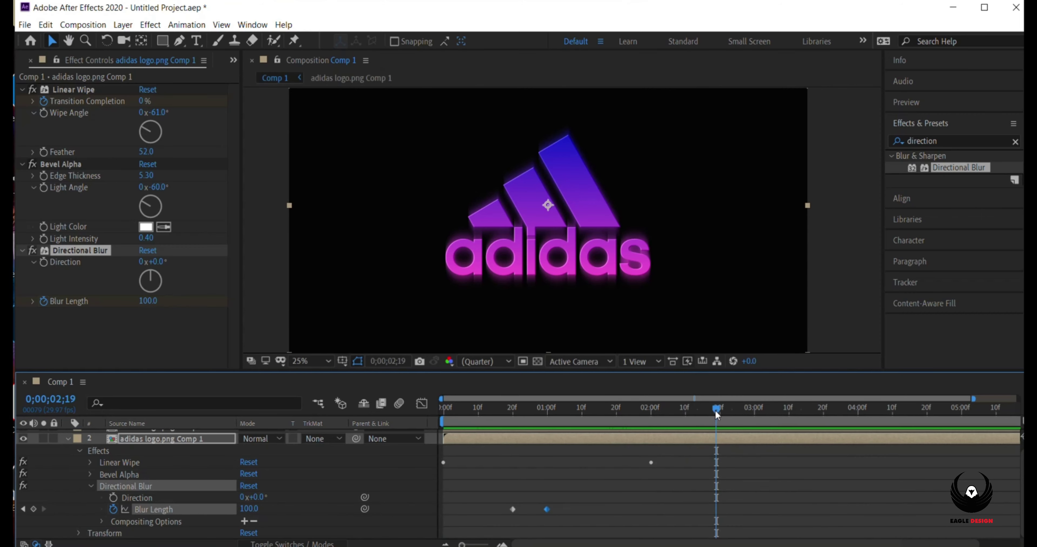
# Step: Set Blur Length to 0 at 0;00;01;10 so the blur clears
pyautogui.moveTo(577, 413); pyautogui.dragTo(581, 413)
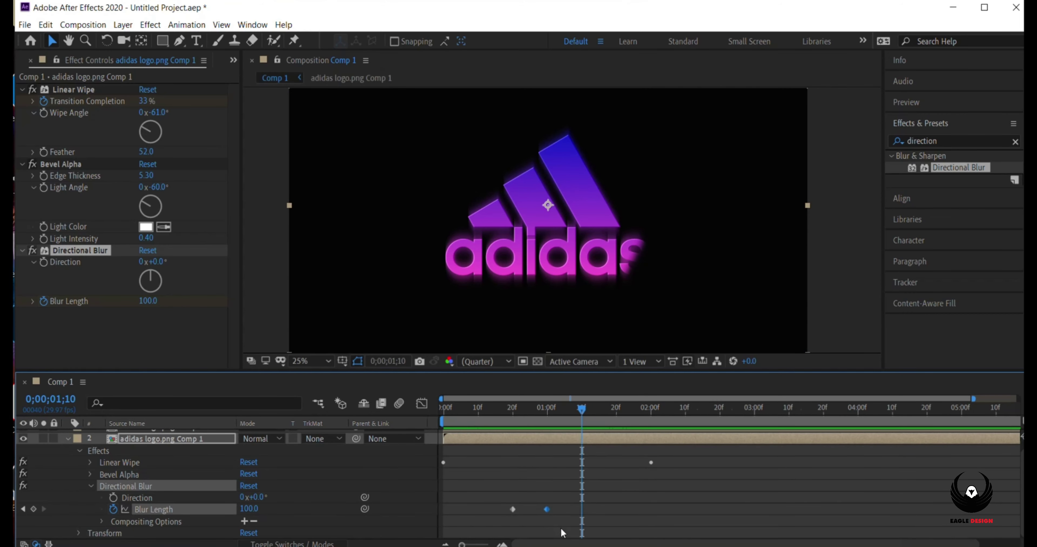
pyautogui.click(146, 300)
pyautogui.write('0')
pyautogui.press('Return')
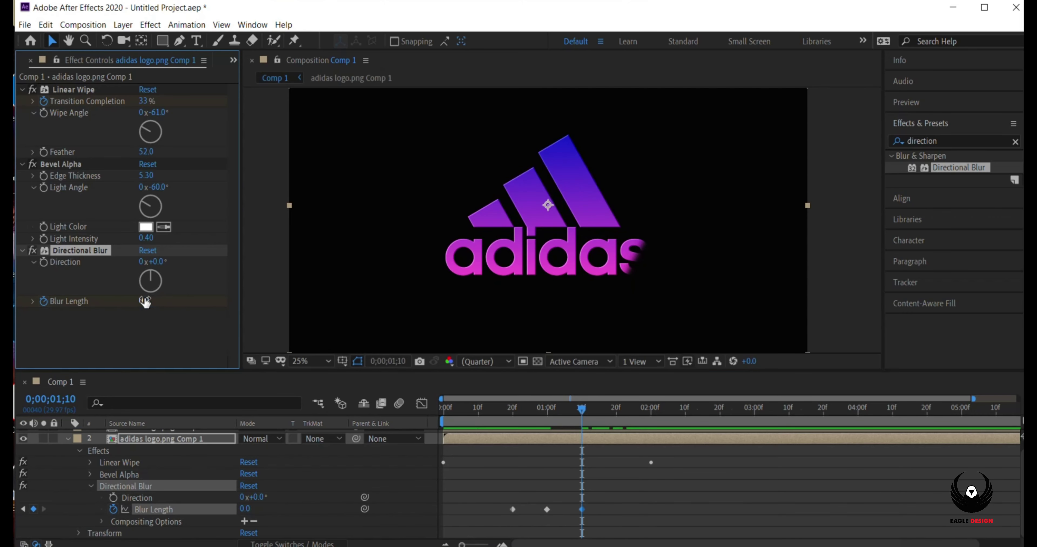
# Step: Preview the blurred logo reveal from the start twice
pyautogui.moveTo(581, 409); pyautogui.dragTo(413, 411)
pyautogui.press('space')
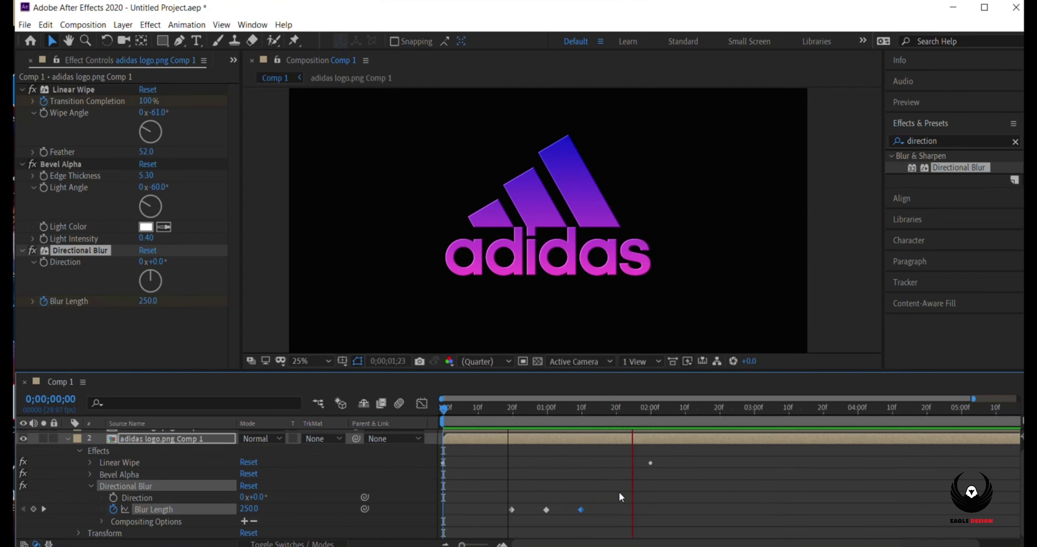
pyautogui.press('space')
pyautogui.moveTo(699, 411); pyautogui.dragTo(442, 409)
pyautogui.press('space')
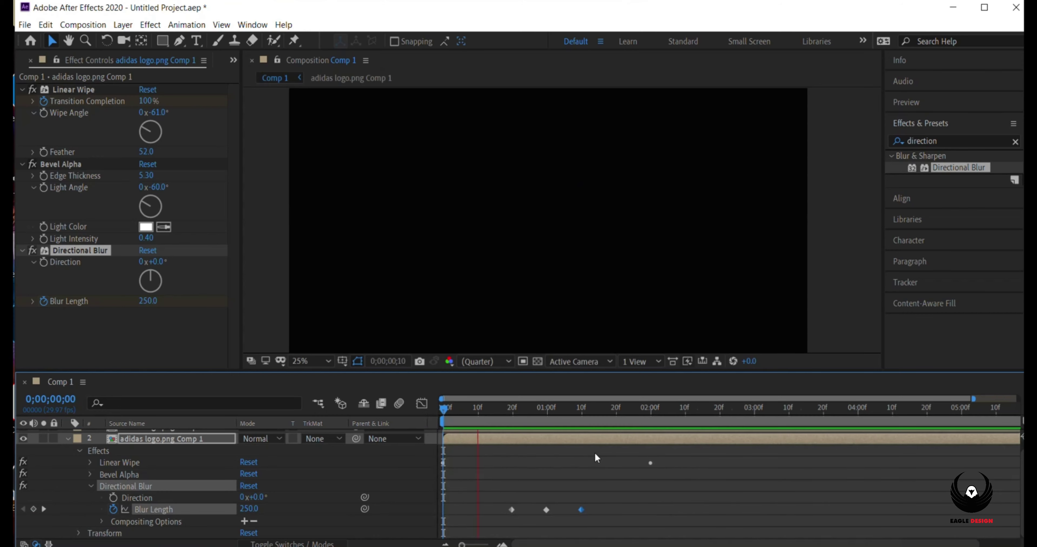
pyautogui.press('space')
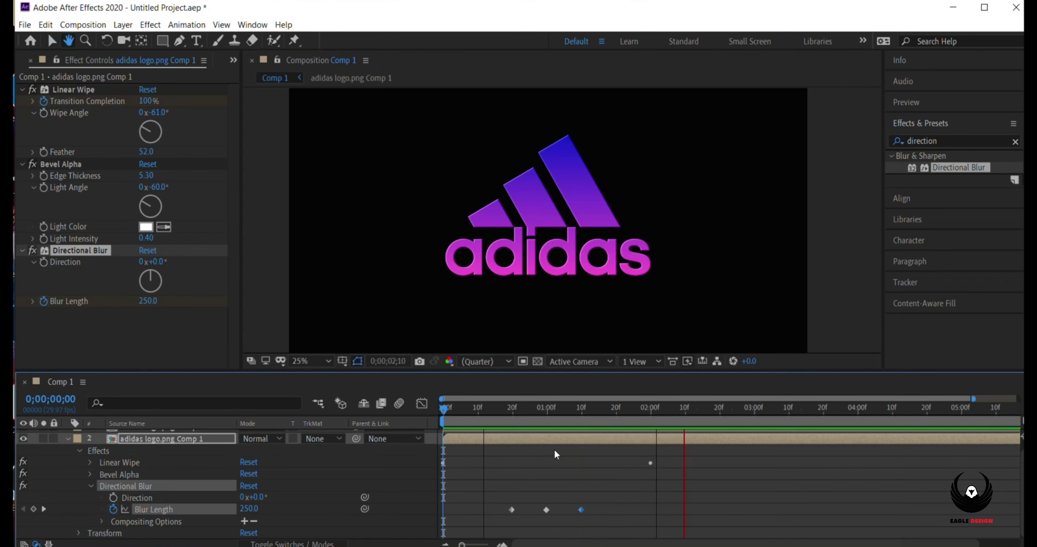
pyautogui.moveTo(688, 414); pyautogui.dragTo(511, 415)
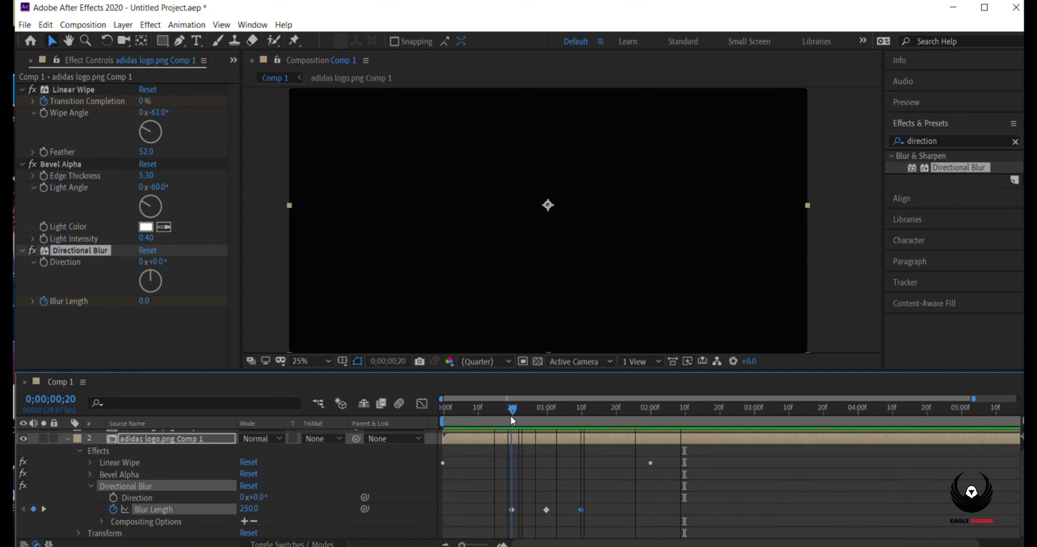
pyautogui.click(43, 263)
pyautogui.moveTo(152, 281); pyautogui.dragTo(167, 308)
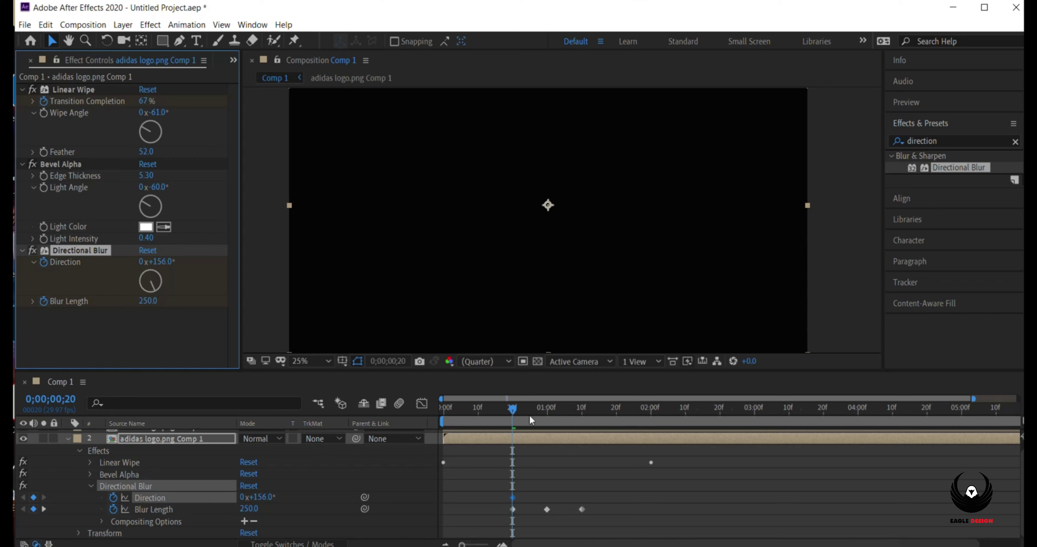
pyautogui.moveTo(513, 414)
pyautogui.mouseDown()
pyautogui.moveTo(556, 417)
pyautogui.moveTo(545, 411)
pyautogui.mouseUp()
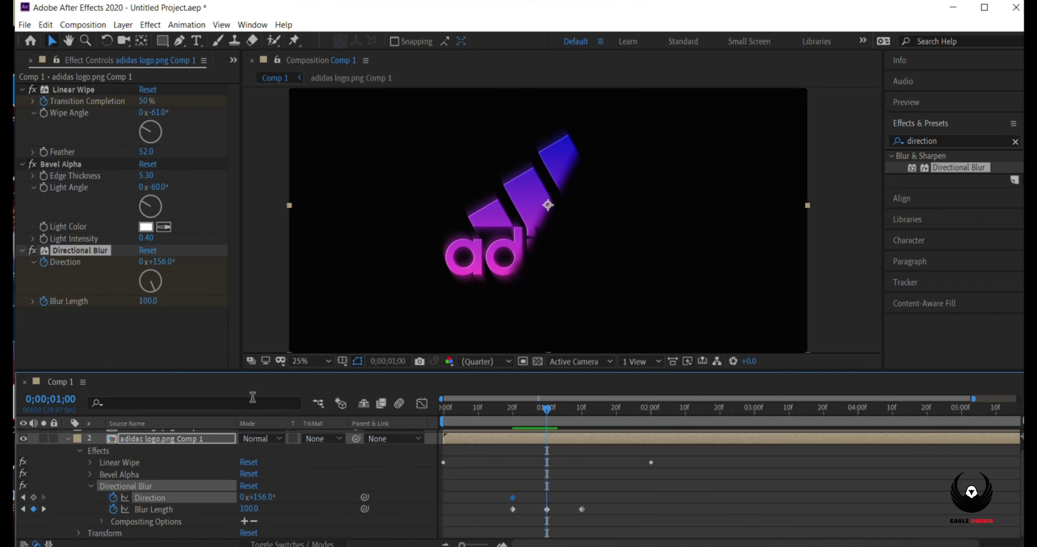
pyautogui.moveTo(152, 289); pyautogui.dragTo(145, 298)
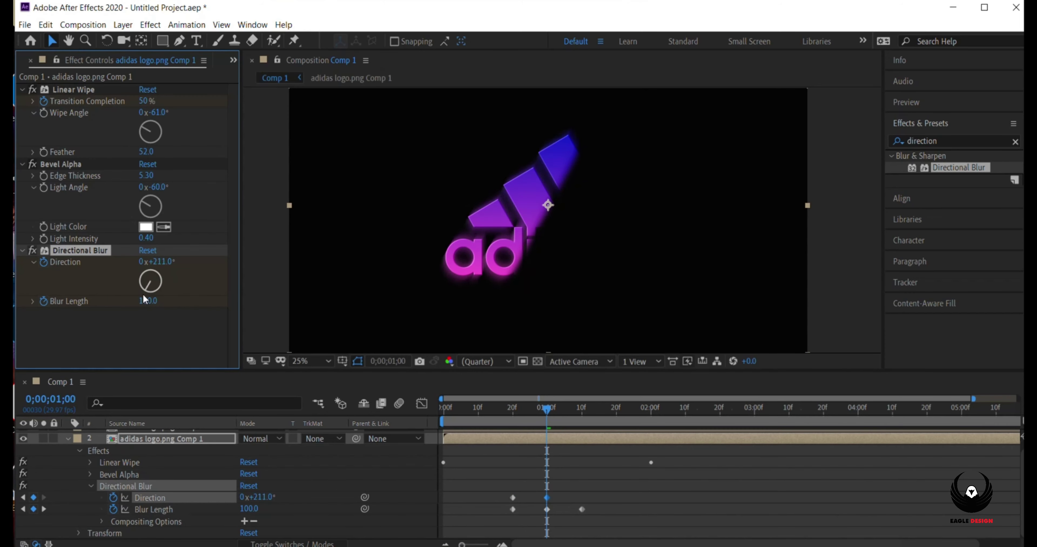
pyautogui.moveTo(544, 416)
pyautogui.mouseDown()
pyautogui.moveTo(486, 416)
pyautogui.moveTo(641, 424)
pyautogui.mouseUp()
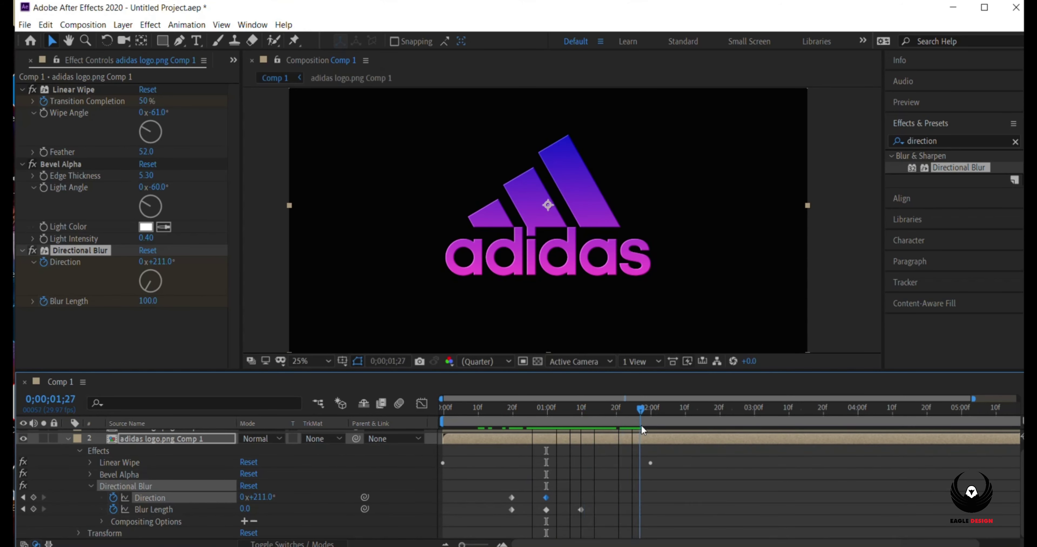
pyautogui.press('space')
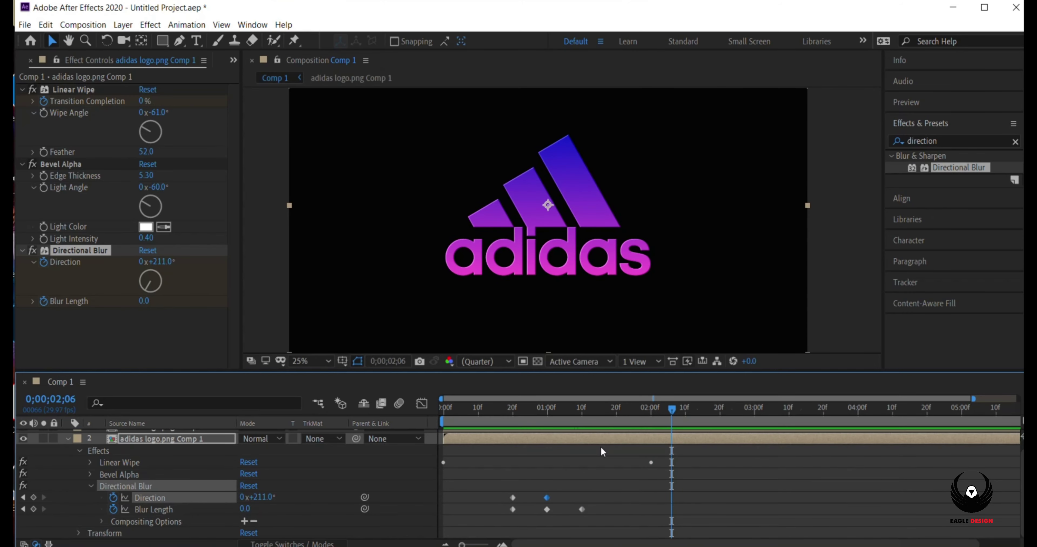
pyautogui.moveTo(533, 471); pyautogui.dragTo(604, 527)
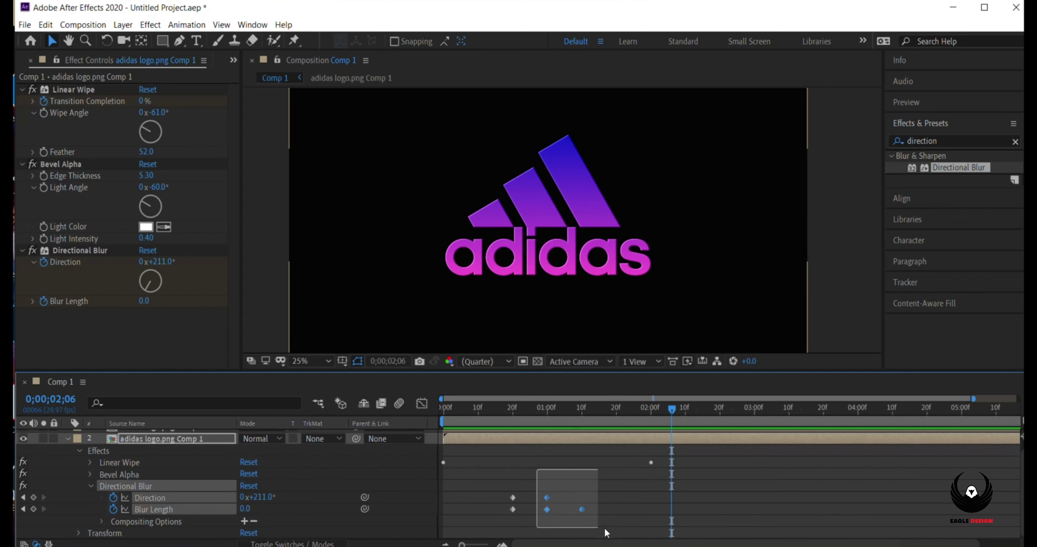
# Step: Move the later blur keyframes about ten frames right, preview twice, and zoom the timeline out
pyautogui.moveTo(672, 410); pyautogui.dragTo(581, 409)
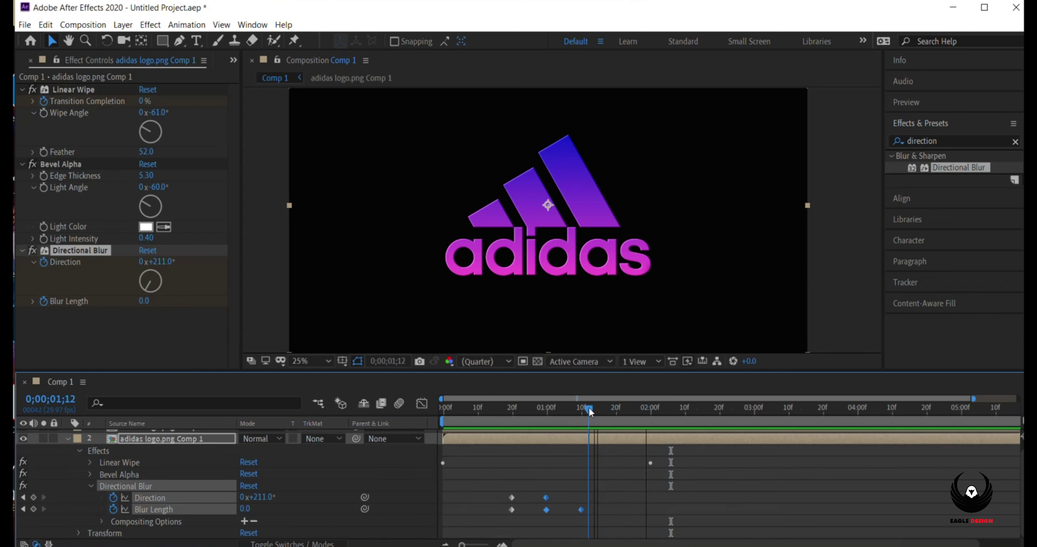
pyautogui.moveTo(547, 498); pyautogui.dragTo(585, 496)
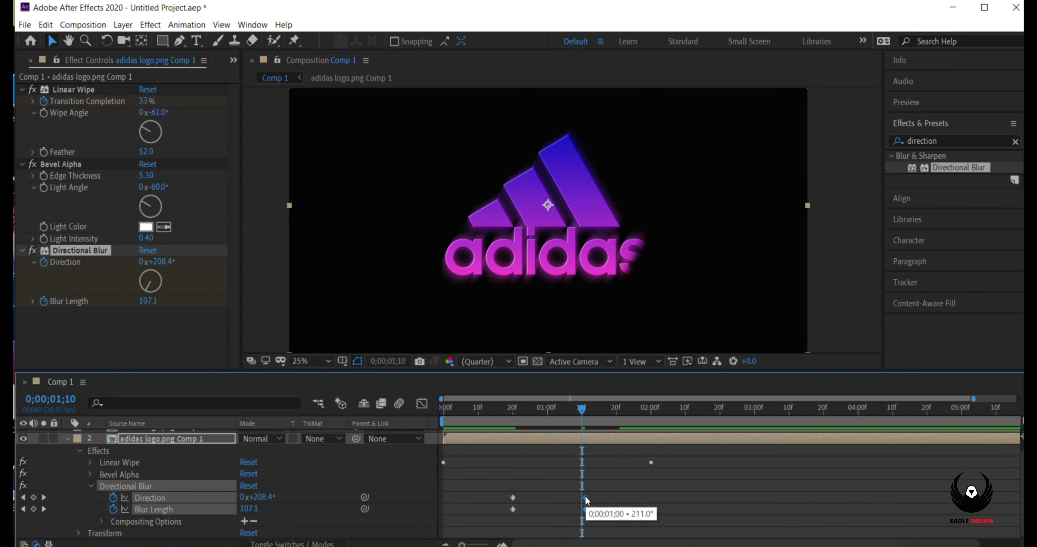
pyautogui.moveTo(561, 409); pyautogui.dragTo(421, 415)
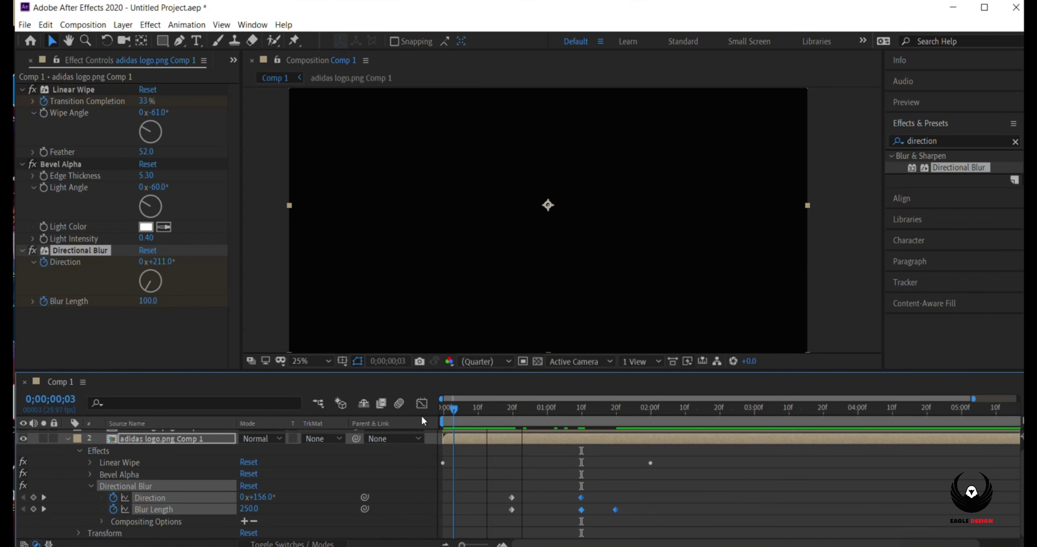
pyautogui.press('space')
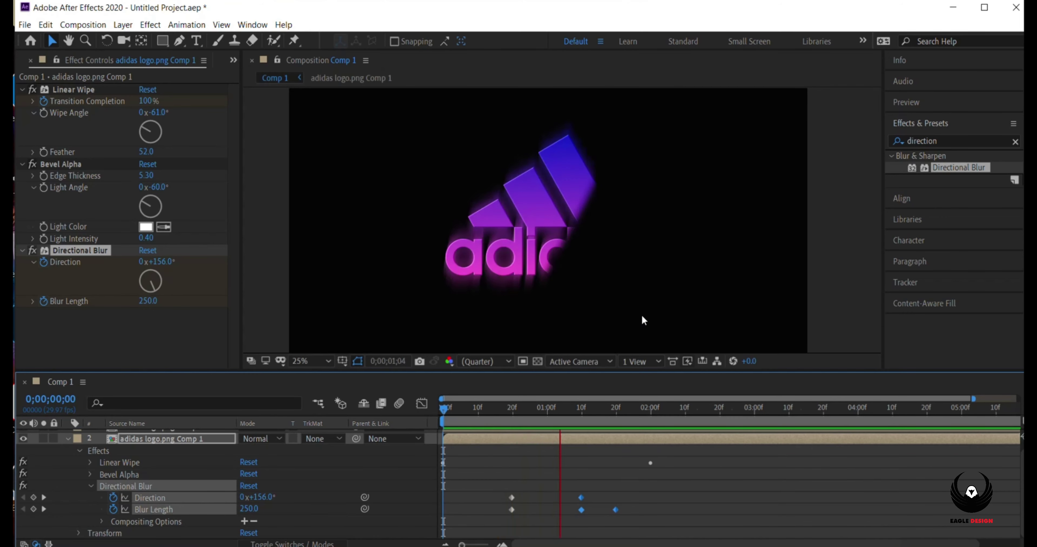
pyautogui.press('space')
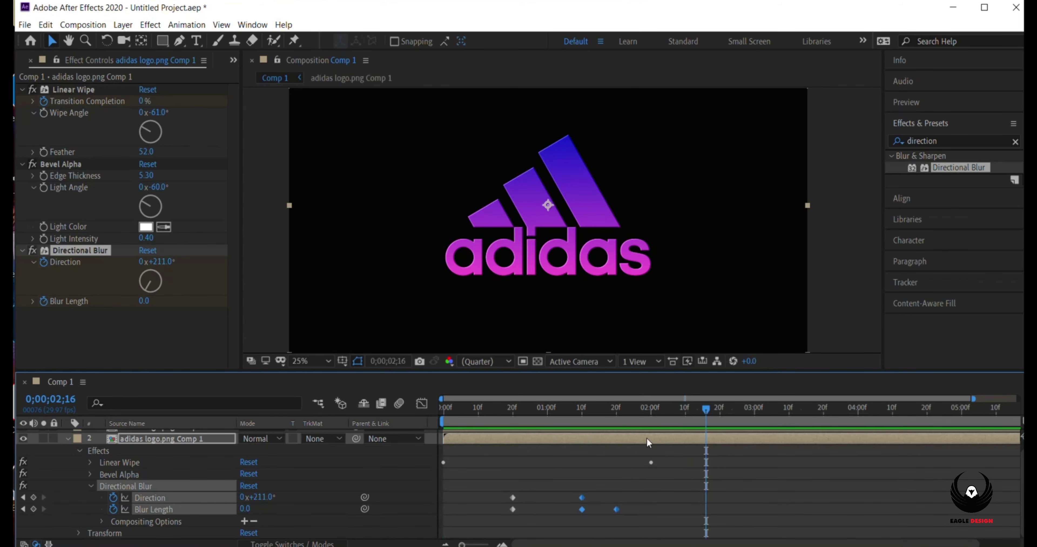
pyautogui.press('space')
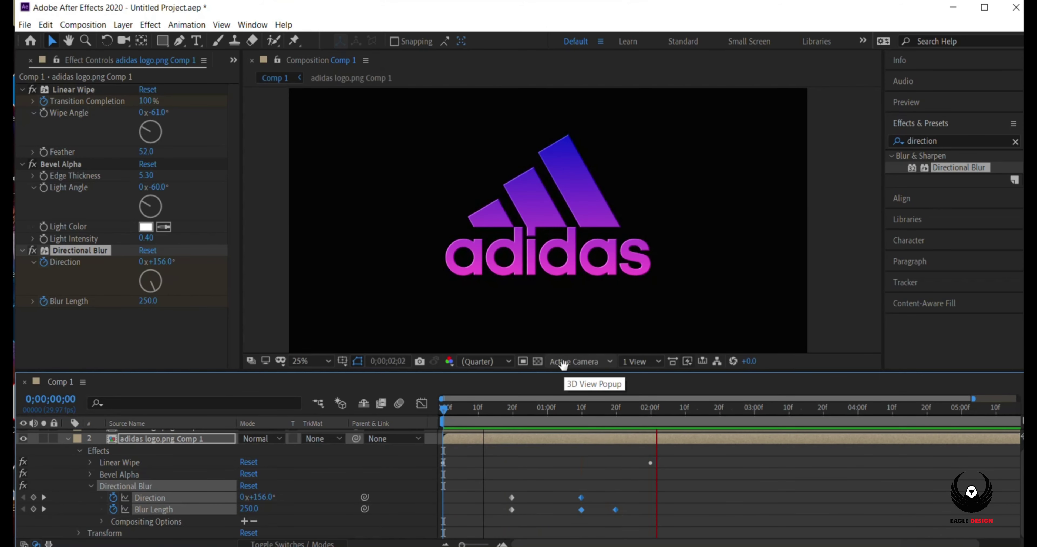
pyautogui.press('space')
pyautogui.press('-')
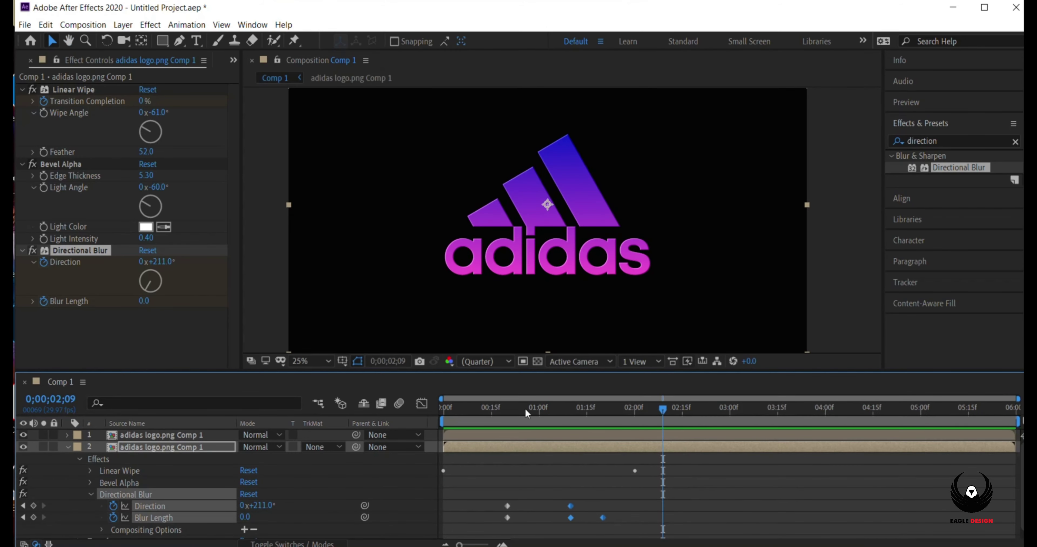
pyautogui.moveTo(490, 481); pyautogui.dragTo(618, 530)
# Step: Apply Keyframe Assistant > Easy Ease to all Directional Blur keyframes
pyautogui.rightClick(569, 506)
pyautogui.click(502, 419)
pyautogui.moveTo(501, 419); pyautogui.dragTo(485, 417)
pyautogui.moveTo(495, 491); pyautogui.dragTo(609, 532)
pyautogui.rightClick(572, 515)
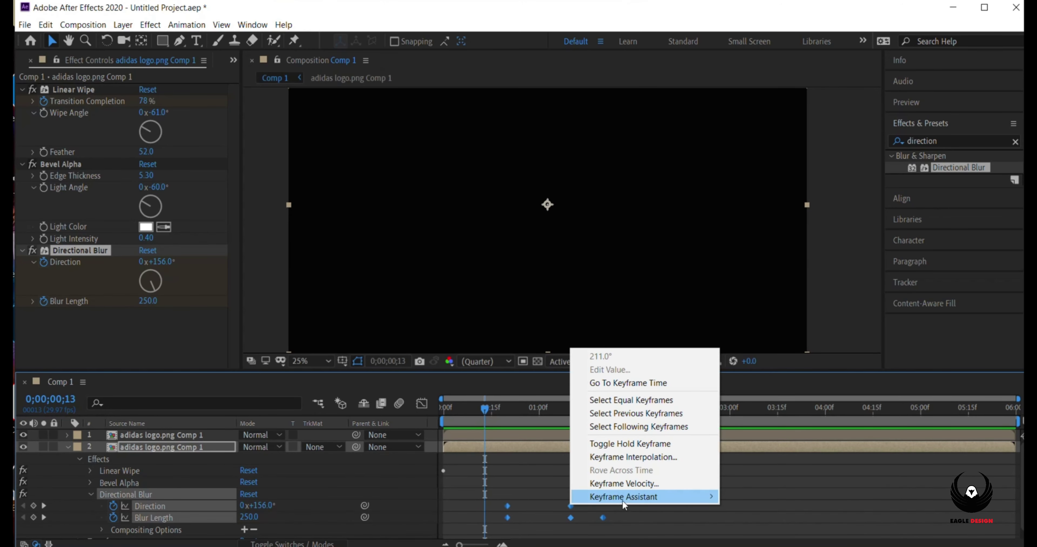
pyautogui.moveTo(623, 497)
pyautogui.click(765, 417)
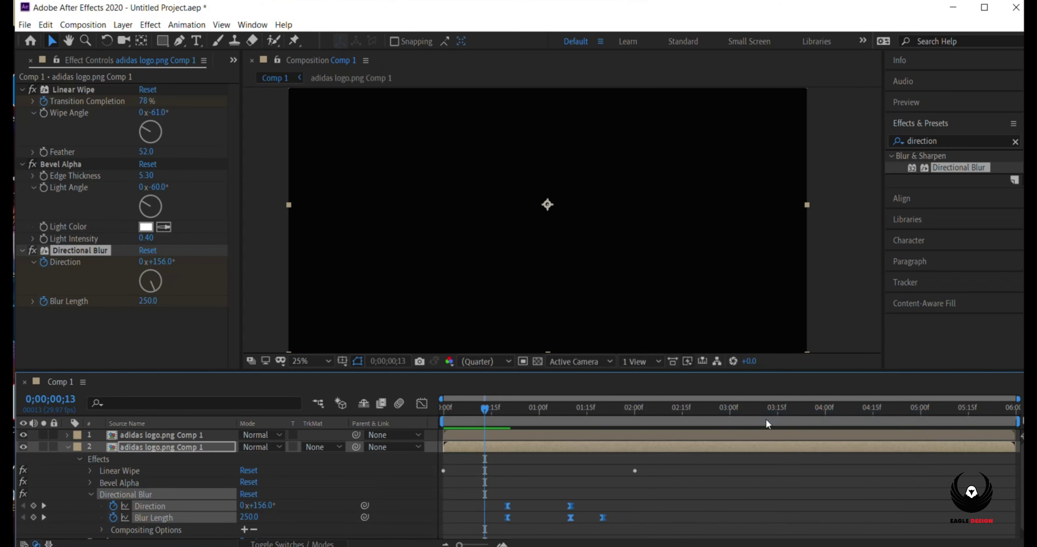
# Step: Preview the eased reveal from the start, then select both logo layers
pyautogui.moveTo(482, 409); pyautogui.dragTo(459, 409)
pyautogui.press('Home')
pyautogui.press('space')
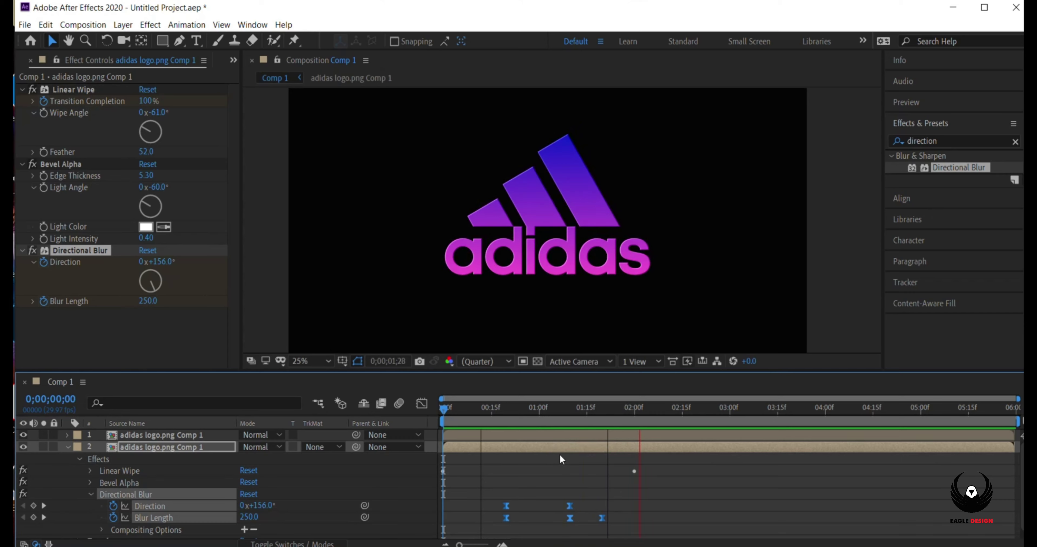
pyautogui.press('space')
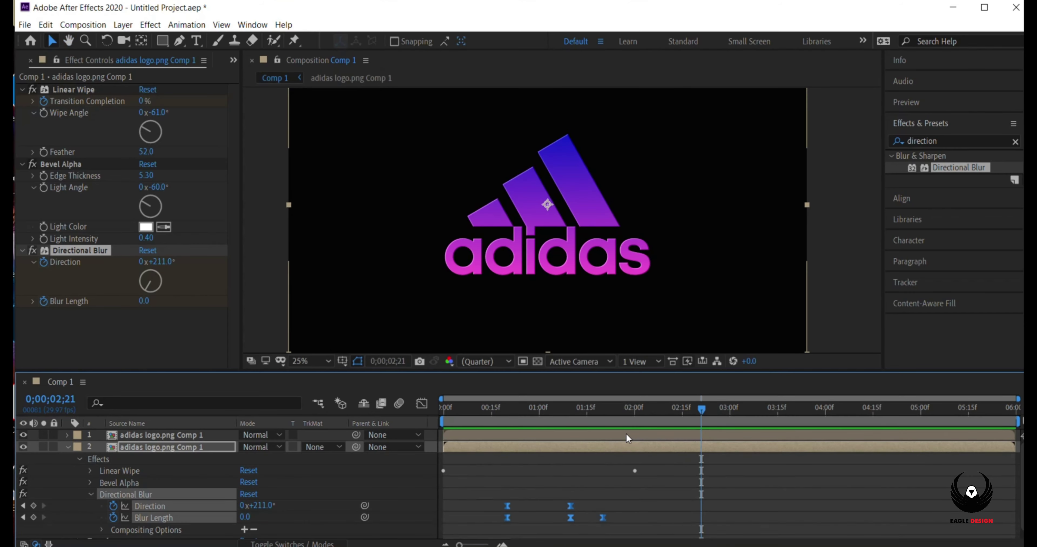
pyautogui.click(67, 446)
pyautogui.click(223, 446)
pyautogui.keyDown('ctrl'); pyautogui.click(217, 438); pyautogui.keyUp('ctrl')
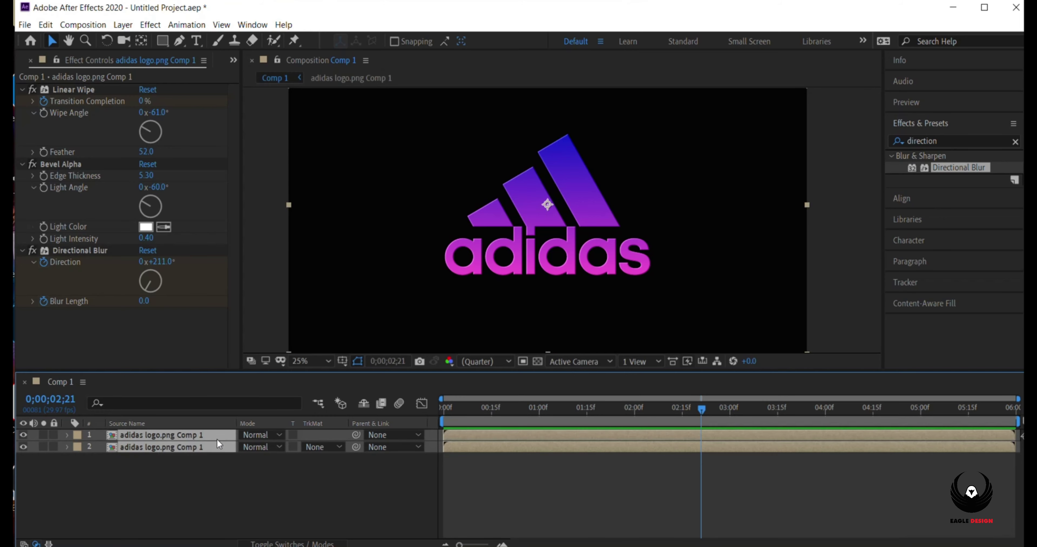
pyautogui.rightClick(207, 443)
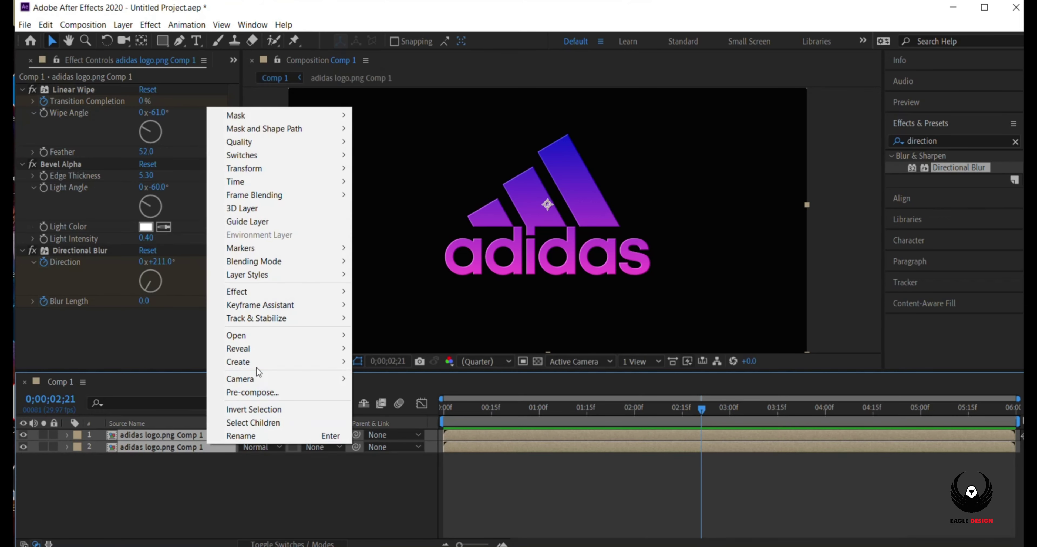
# Step: Pre-compose both logo layers into a comp named 'Logo final', moving all attributes
pyautogui.click(256, 396)
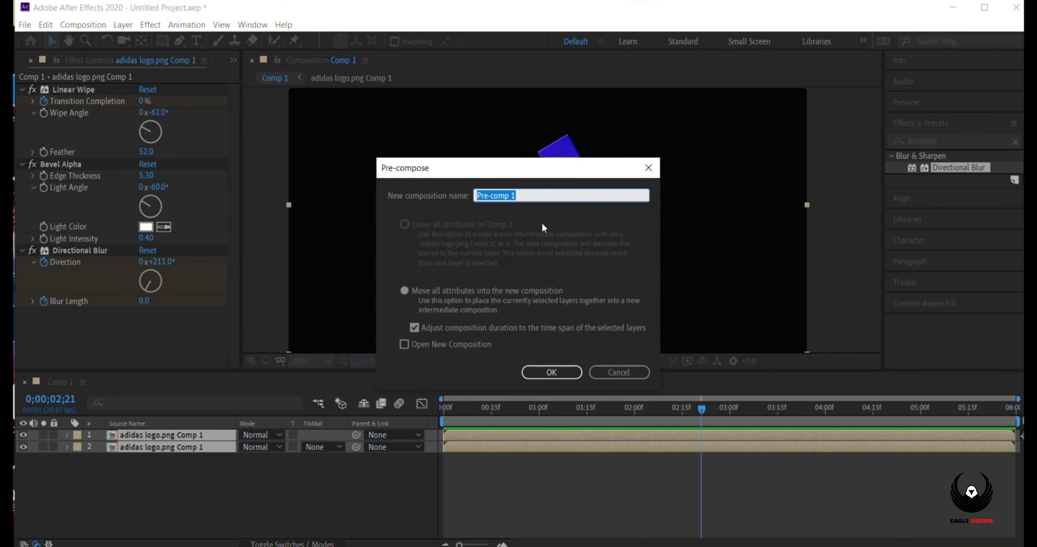
pyautogui.write('Logo final')
pyautogui.click(552, 374)
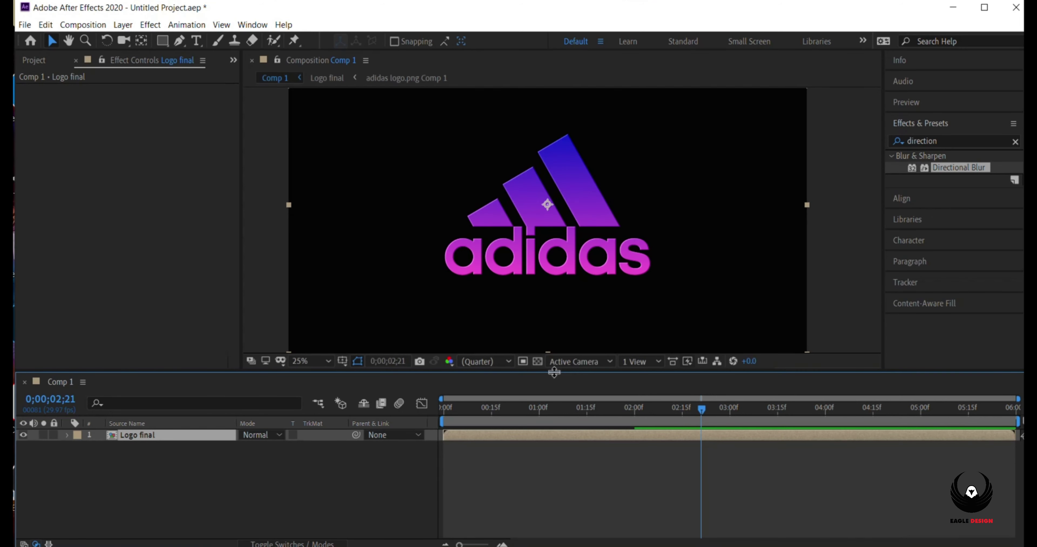
pyautogui.doubleClick(941, 140)
# Step: Find 'glow' and apply the Stylize Glow effect to the Logo final layer
pyautogui.write('glow')
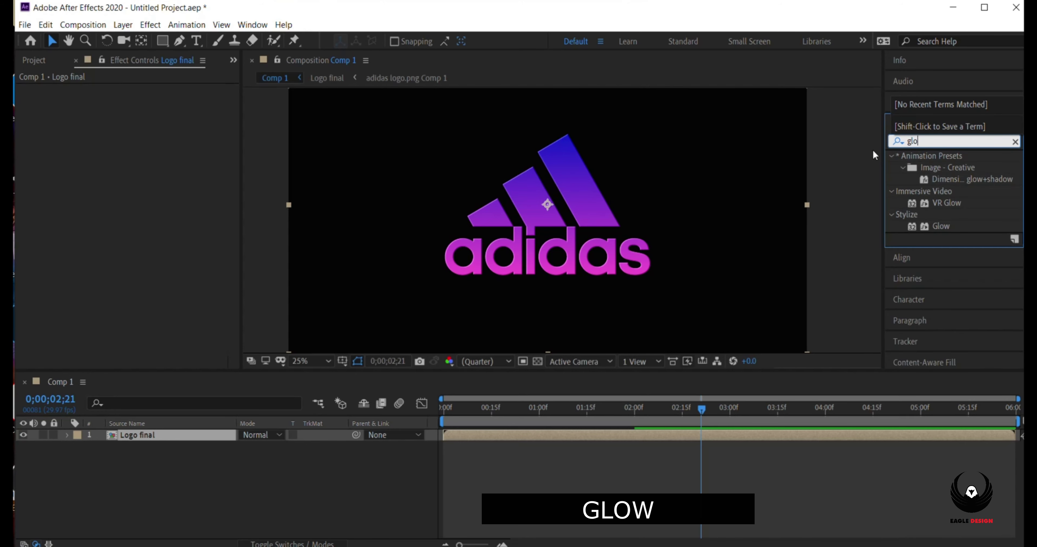
pyautogui.click(955, 223)
pyautogui.moveTo(941, 221)
pyautogui.mouseDown()
pyautogui.moveTo(821, 274)
pyautogui.moveTo(194, 436)
pyautogui.mouseUp()
# Step: Set Glow to Color Channels with A & B Colors, 70% threshold and radius 8
pyautogui.click(181, 171)
pyautogui.click(181, 183)
pyautogui.click(182, 101)
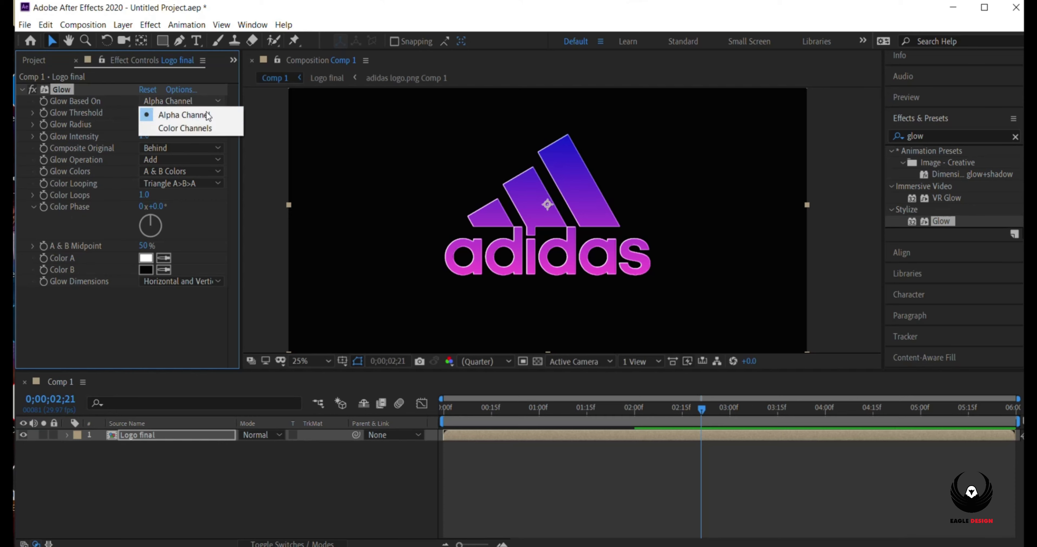
pyautogui.click(195, 127)
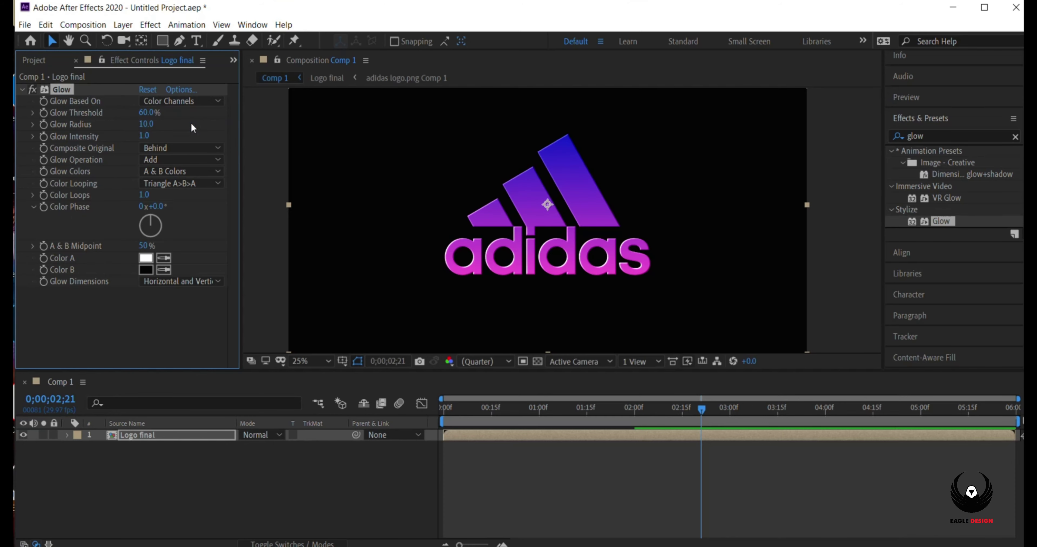
pyautogui.click(148, 113)
pyautogui.write('70')
pyautogui.press('Return')
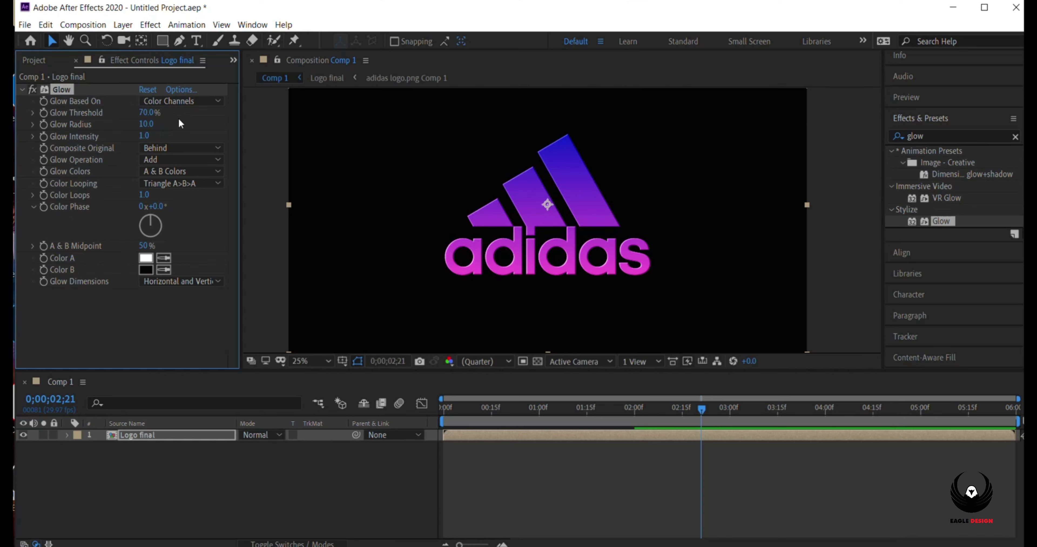
pyautogui.click(149, 122)
pyautogui.write('8')
pyautogui.moveTo(699, 409); pyautogui.dragTo(422, 424)
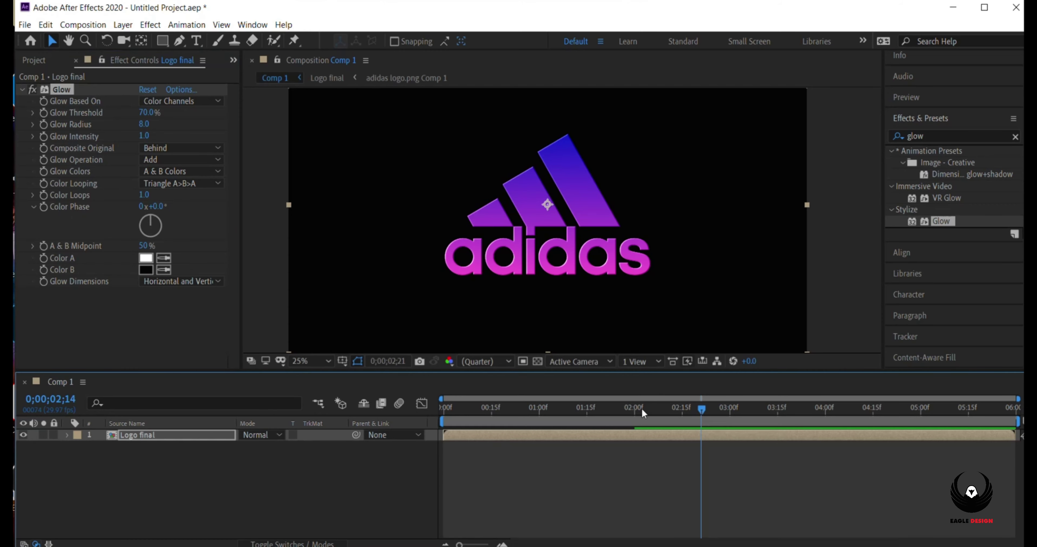
# Step: Preview the glowing logo reveal twice from the start
pyautogui.press('space')
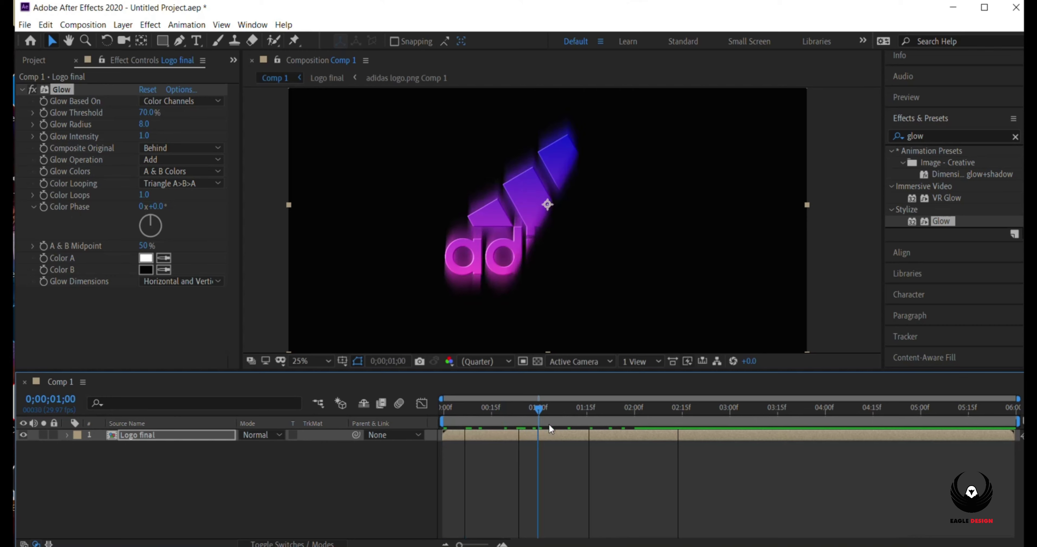
pyautogui.press('space')
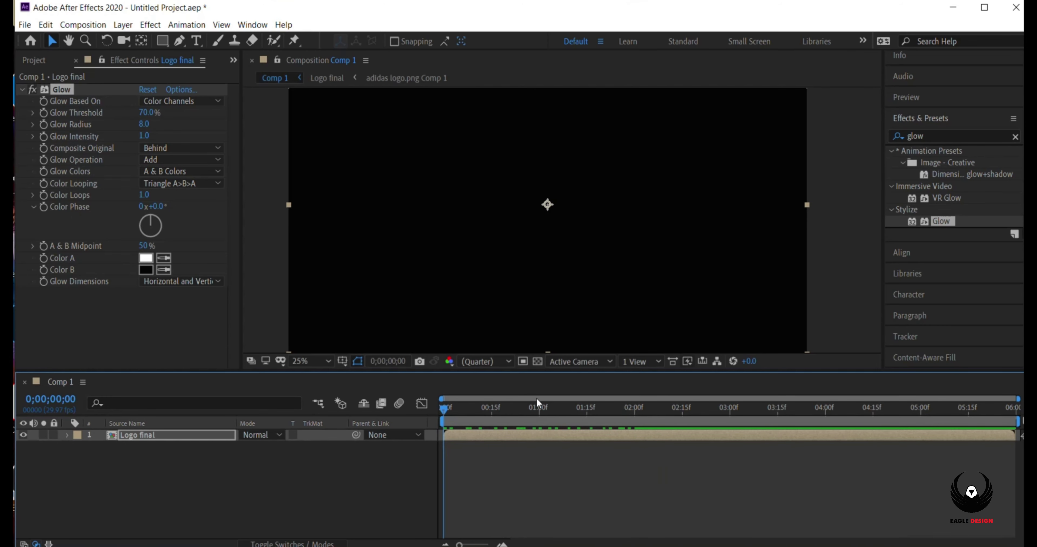
pyautogui.press('space')
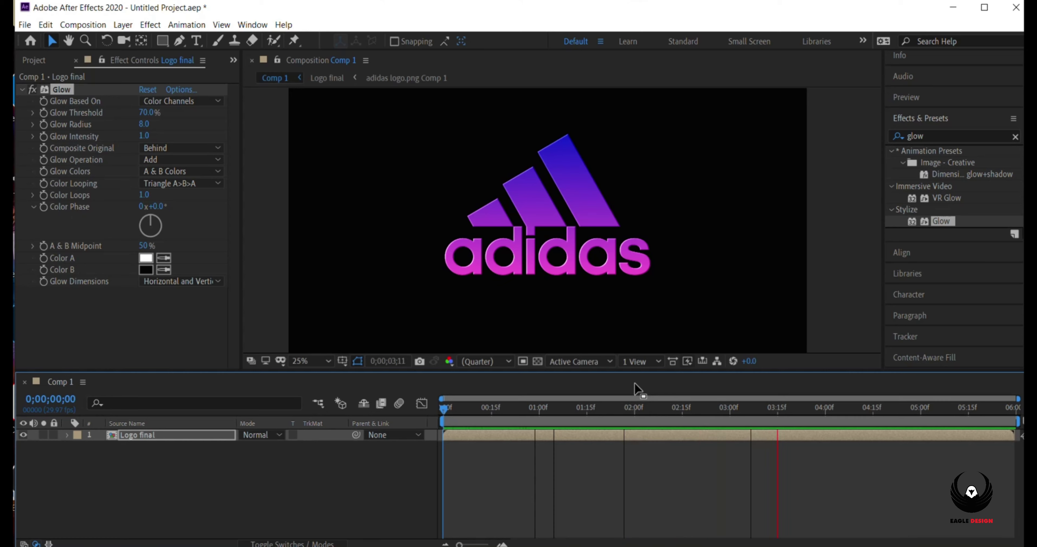
pyautogui.press('space')
# Step: Check the layer's effects, then replay the reveal from the start and pause partway
pyautogui.click(65, 436)
pyautogui.click(77, 447)
pyautogui.click(77, 446)
pyautogui.click(68, 435)
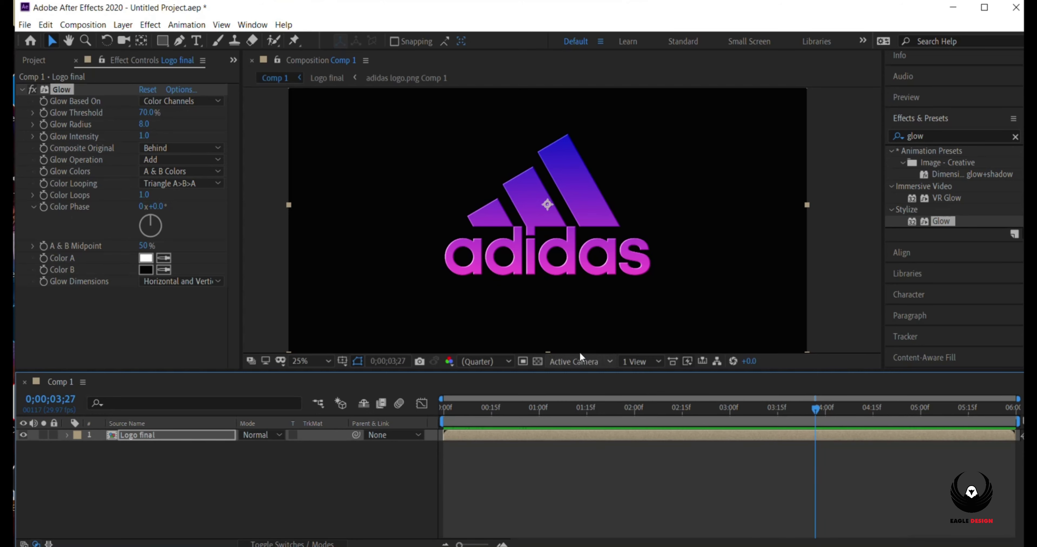
pyautogui.scroll(-1, 535, 276)
pyautogui.moveTo(519, 402); pyautogui.dragTo(424, 410)
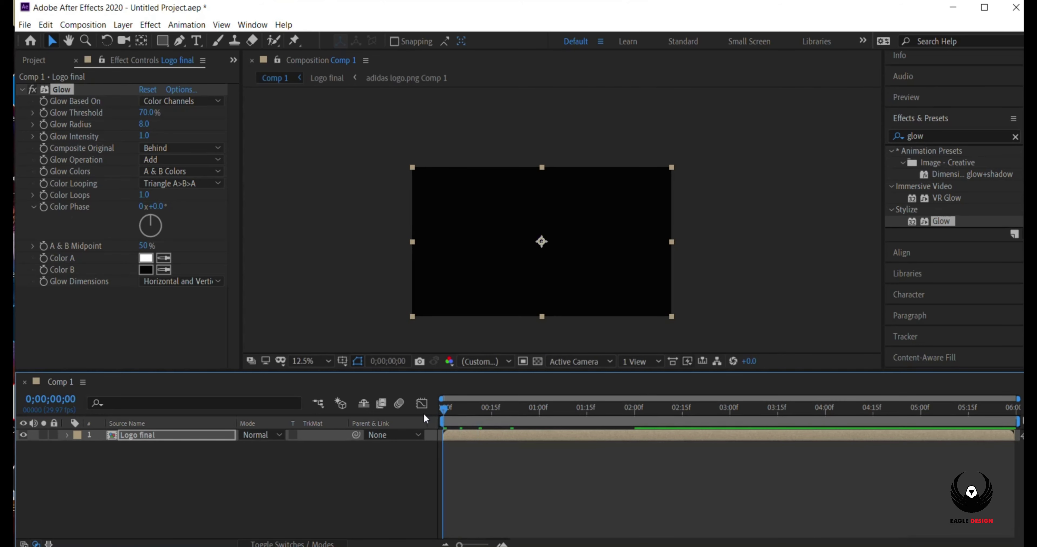
pyautogui.press('space')
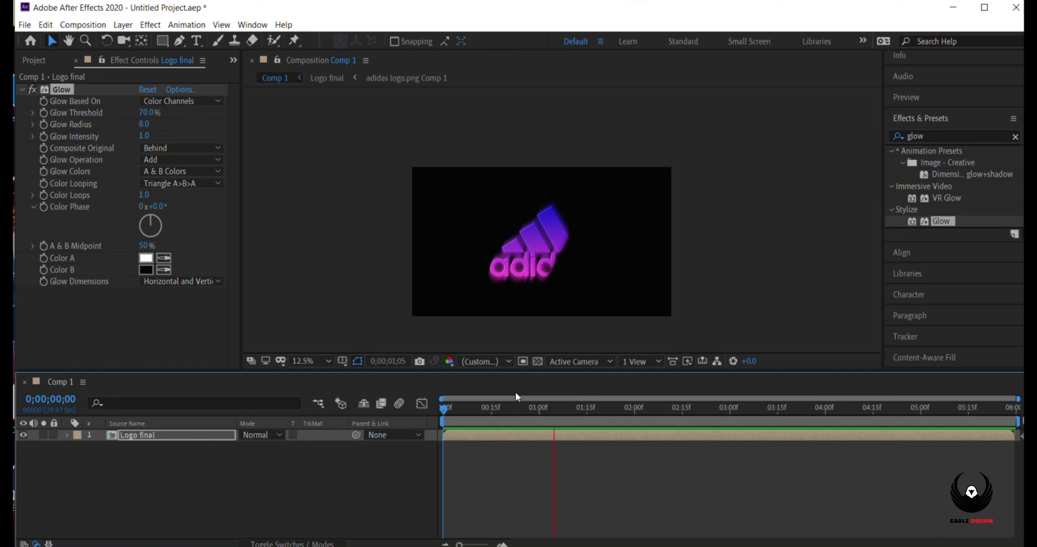
pyautogui.press('space')
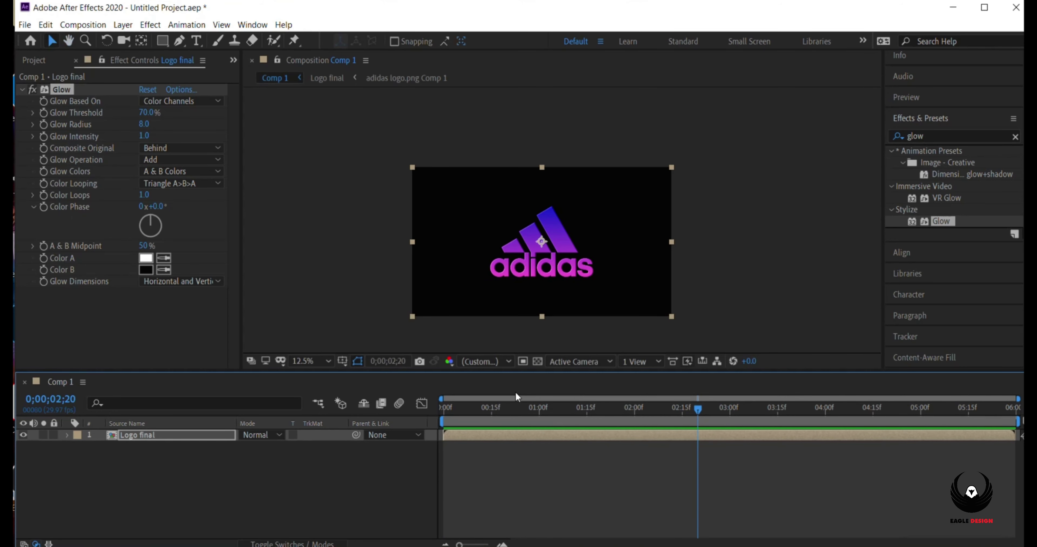
pyautogui.click(893, 138)
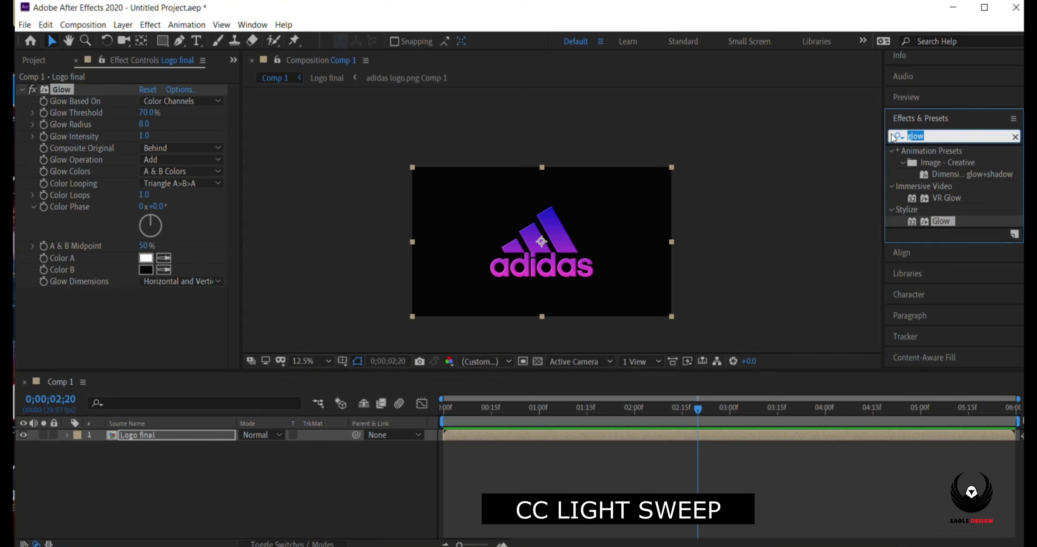
# Step: Search 'cc ligh' and apply CC Light Sweep to the Logo final layer
pyautogui.write('cc')
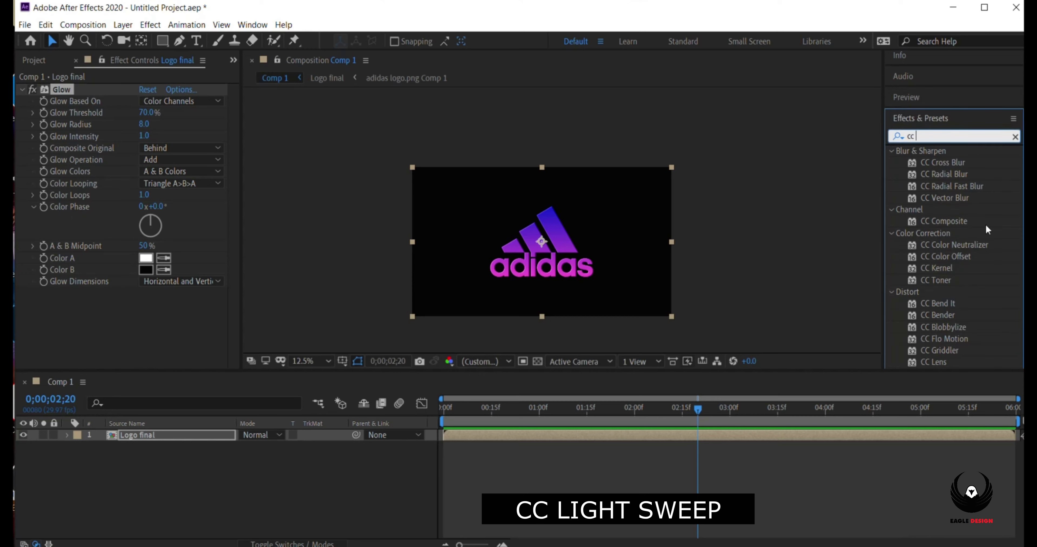
pyautogui.write('ligh')
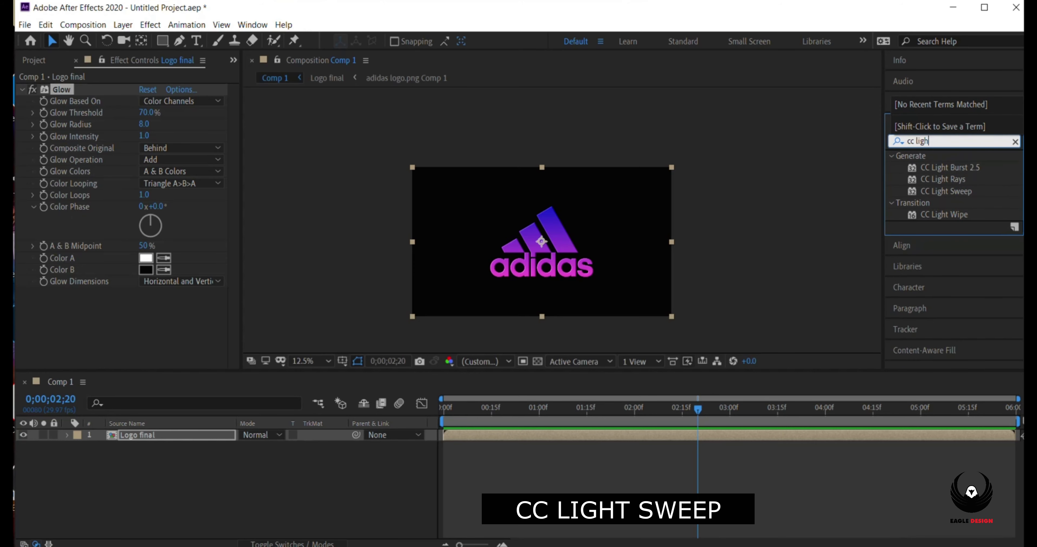
pyautogui.click(967, 191)
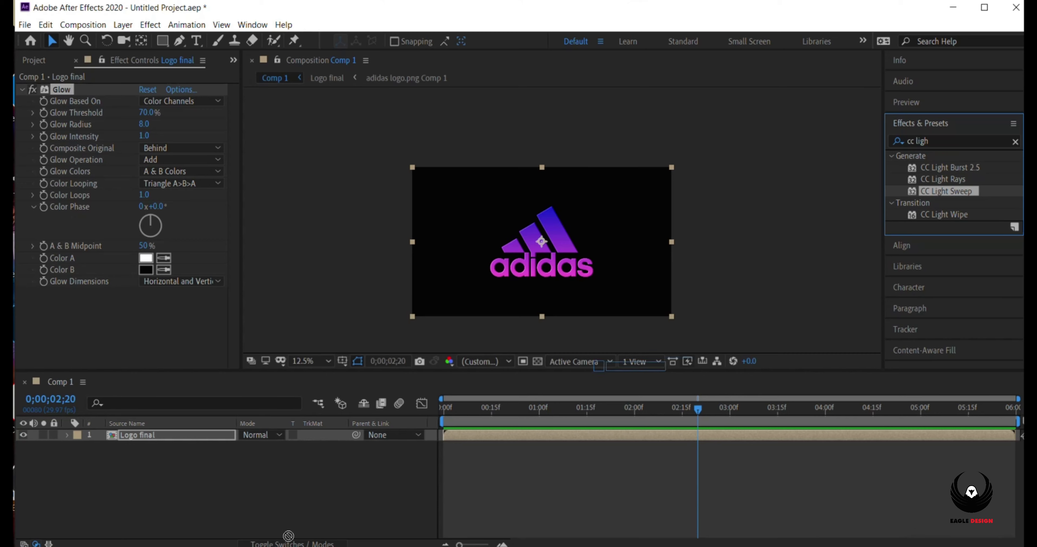
pyautogui.moveTo(288, 536); pyautogui.dragTo(175, 435)
# Step: Keyframe the sweep Center from 1;15 alternating between the logo's upper right and lower left, then preview
pyautogui.click(113, 452)
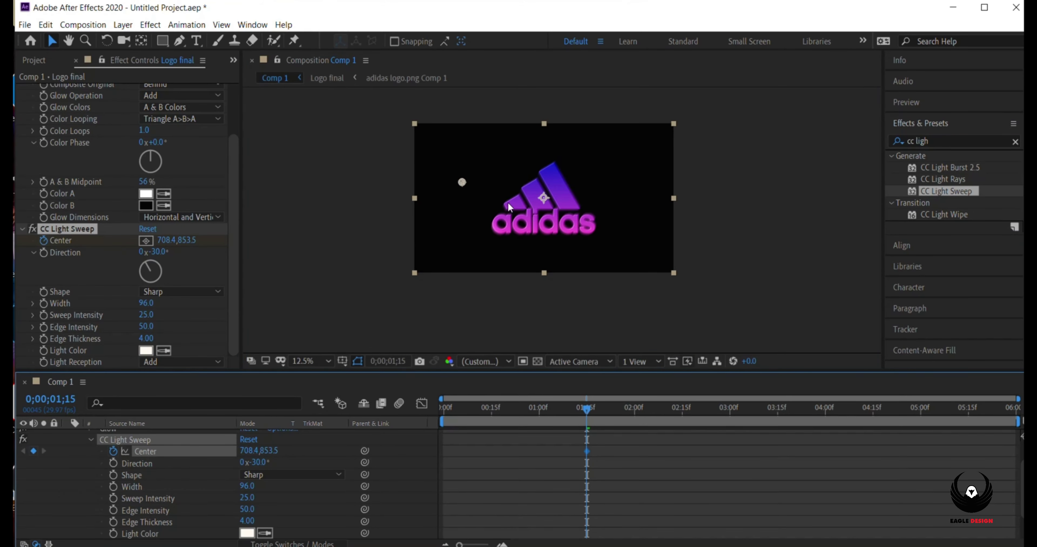
pyautogui.click(603, 411)
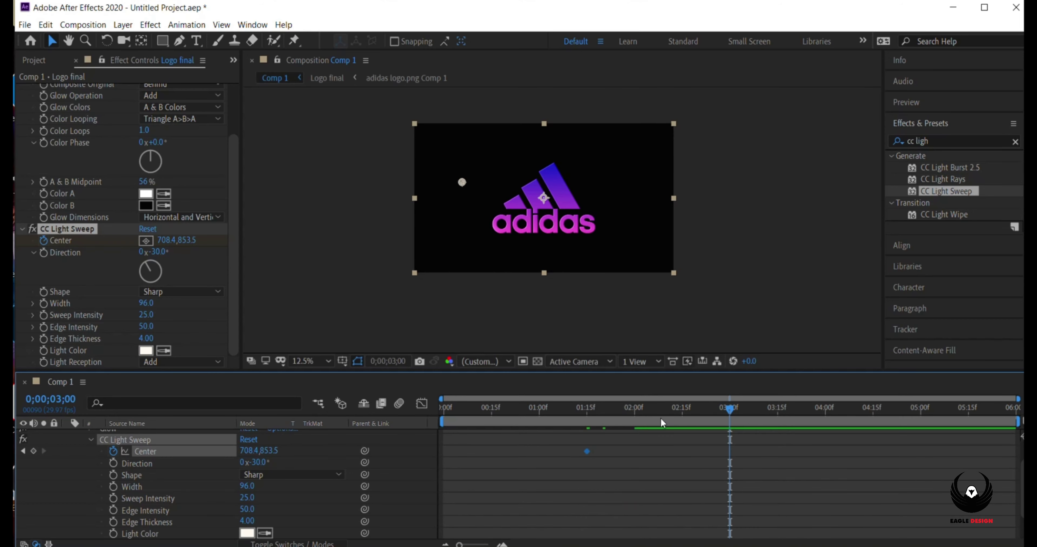
pyautogui.moveTo(472, 182); pyautogui.dragTo(560, 145)
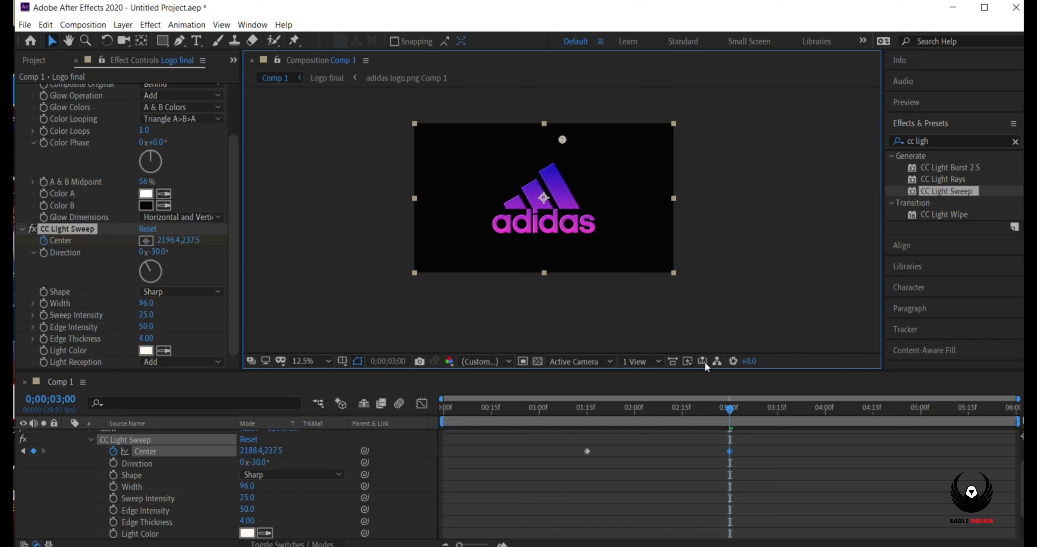
pyautogui.click(734, 412)
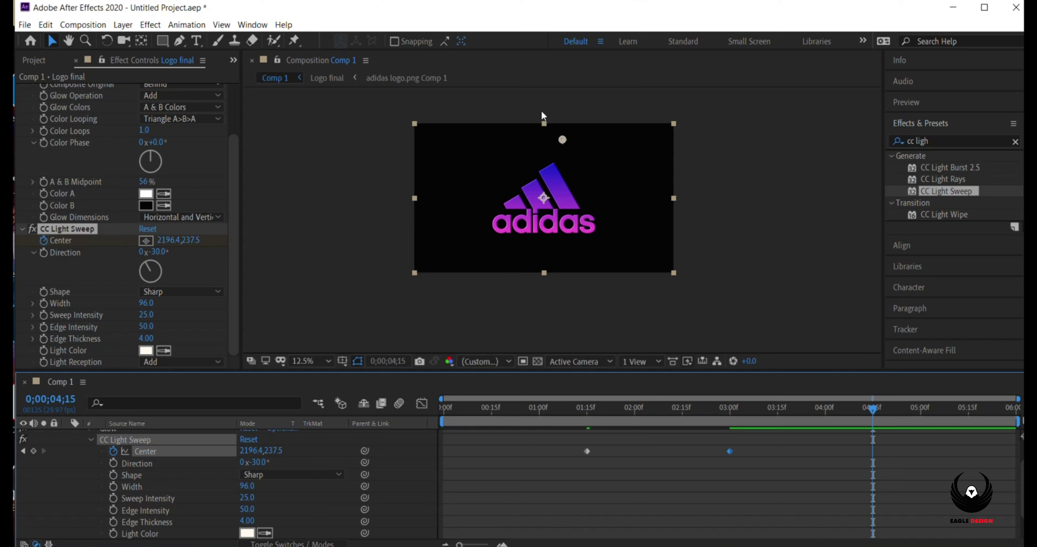
pyautogui.moveTo(563, 140); pyautogui.dragTo(479, 179)
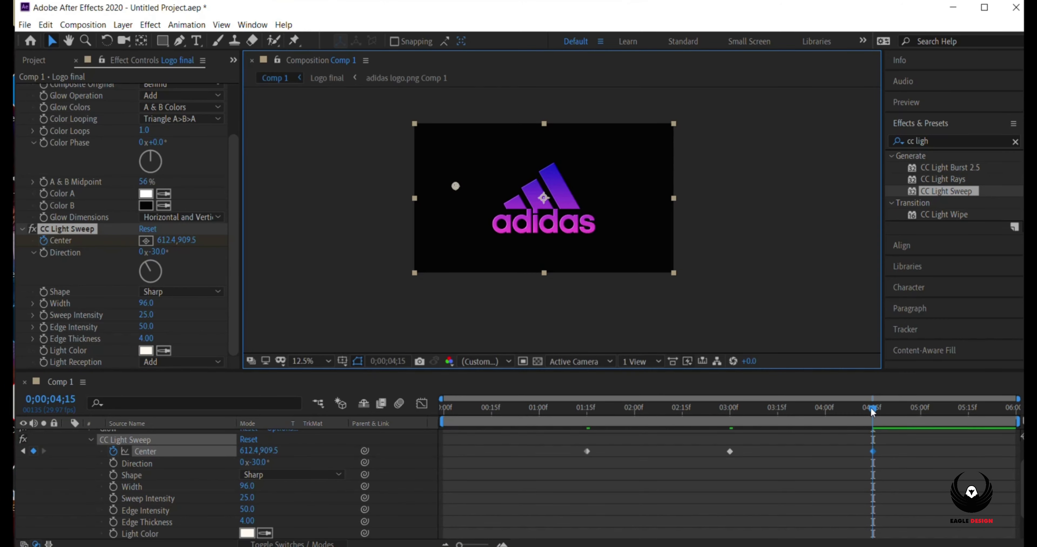
pyautogui.moveTo(562, 408); pyautogui.dragTo(978, 413)
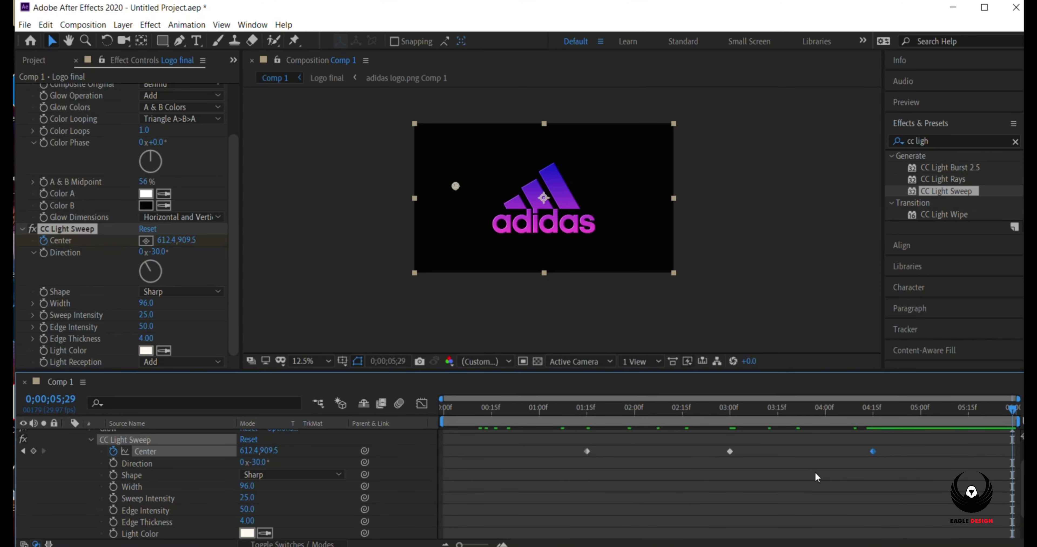
pyautogui.click(729, 451)
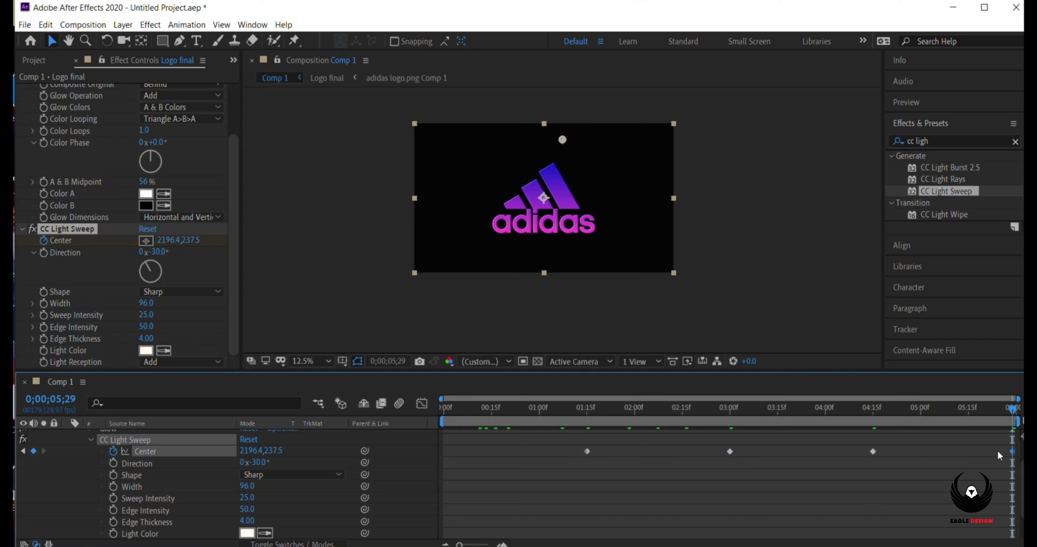
pyautogui.press('space')
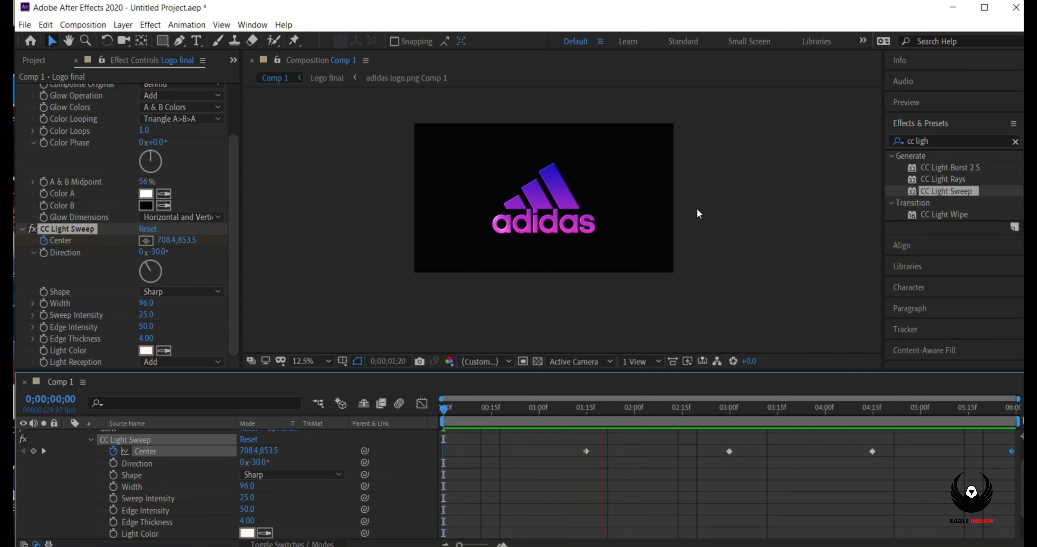
# Step: Collapse the effects and replay the reveal from the start to see the glow and light sweep
pyautogui.press('space')
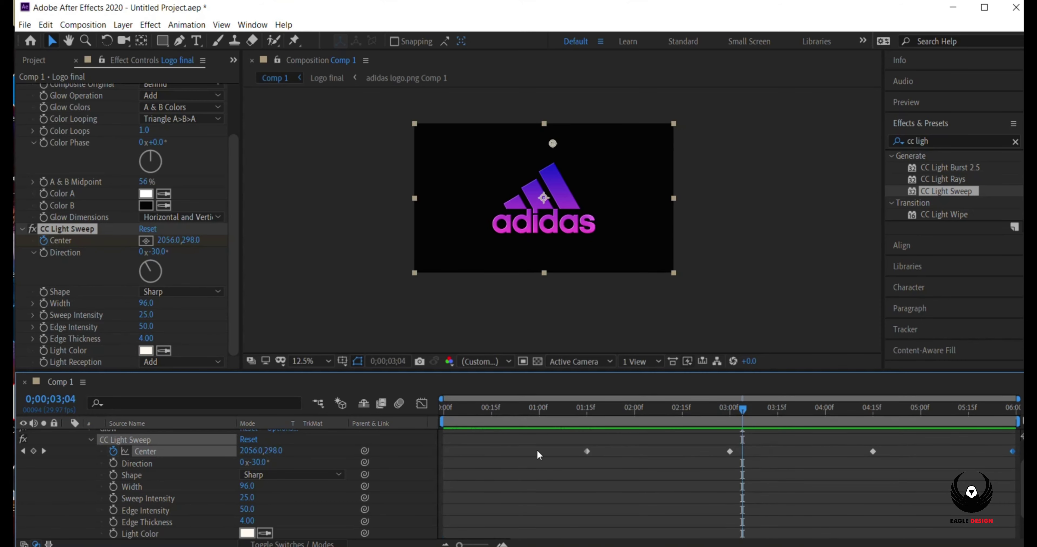
pyautogui.scroll(2, 91, 454)
pyautogui.click(78, 447)
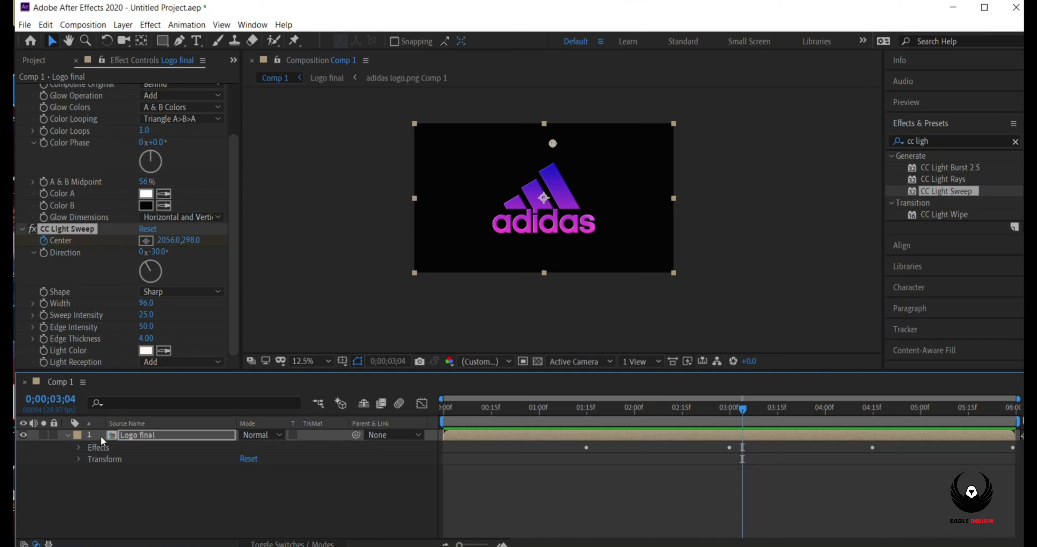
pyautogui.click(133, 437)
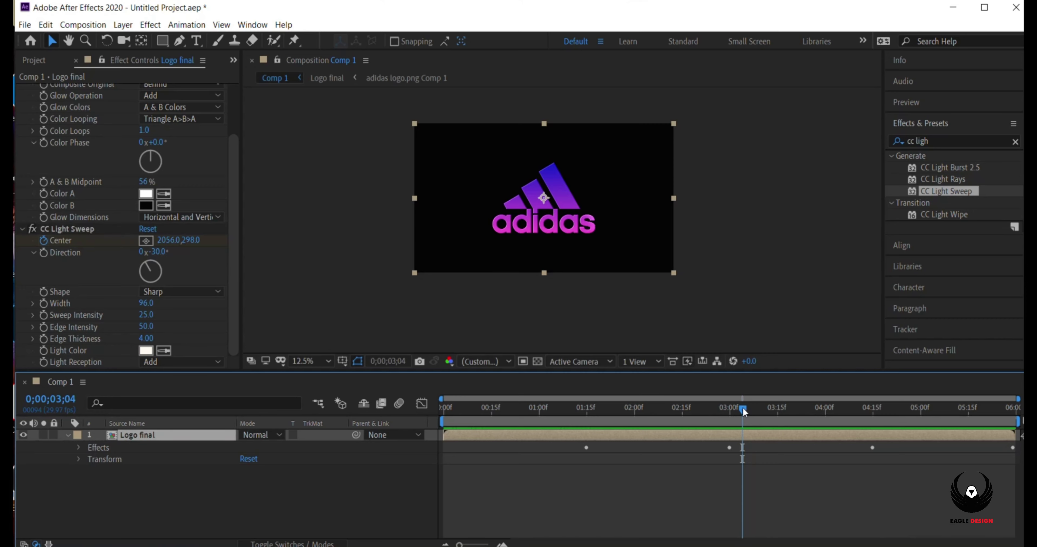
pyautogui.press('Home')
pyautogui.press('space')
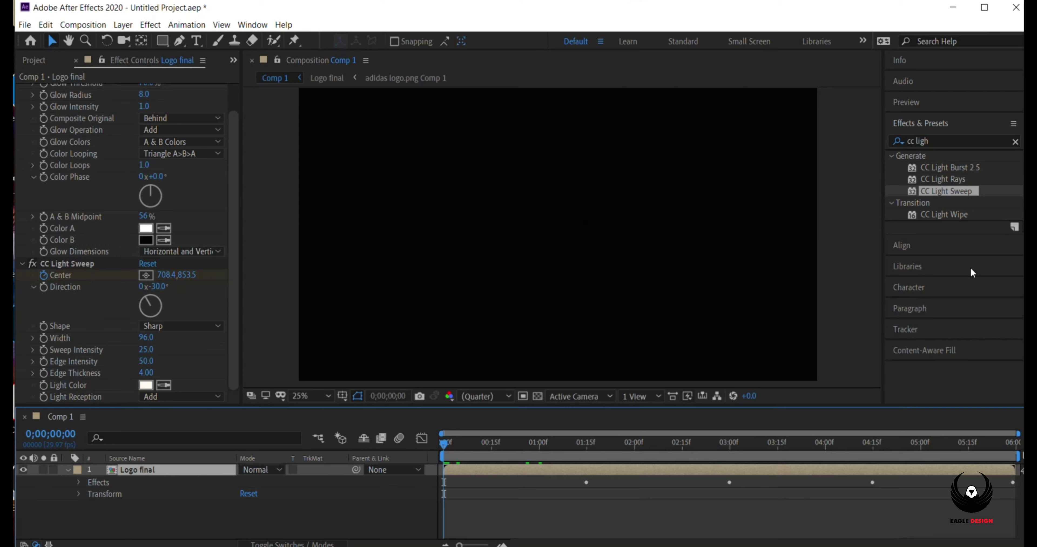
pyautogui.press('space')
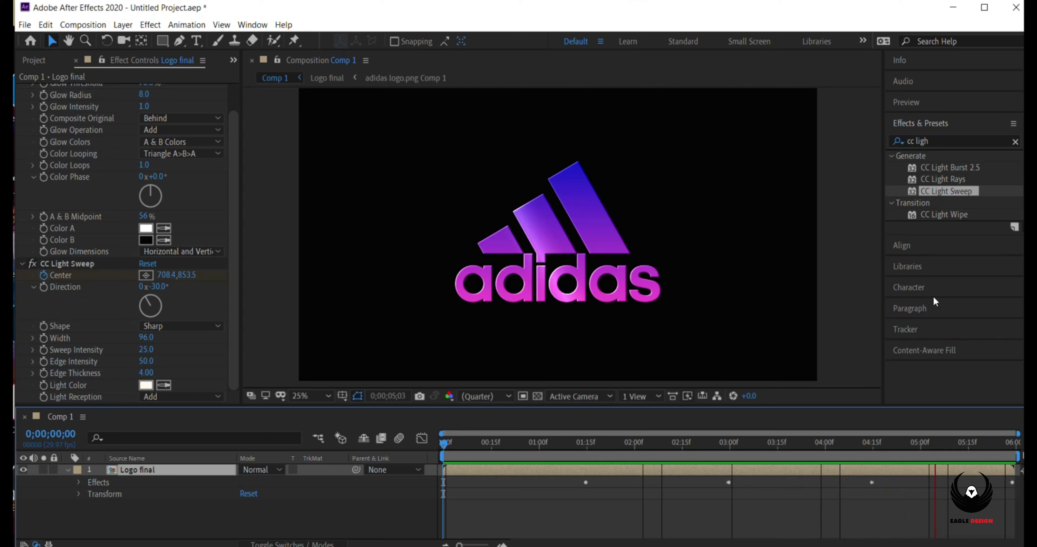
# Step: Play the finished glowing adidas logo animation full-screen
pyautogui.press('space')
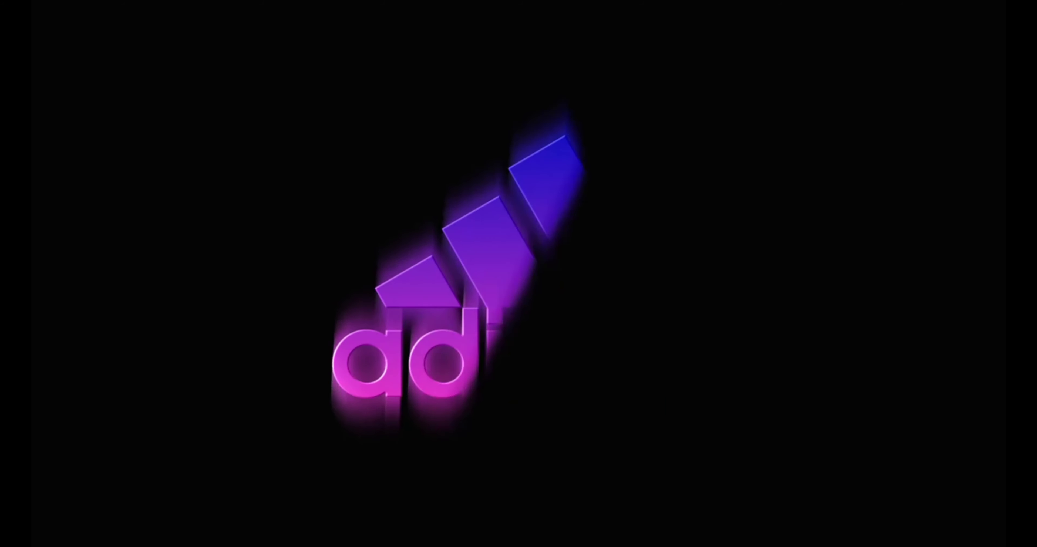